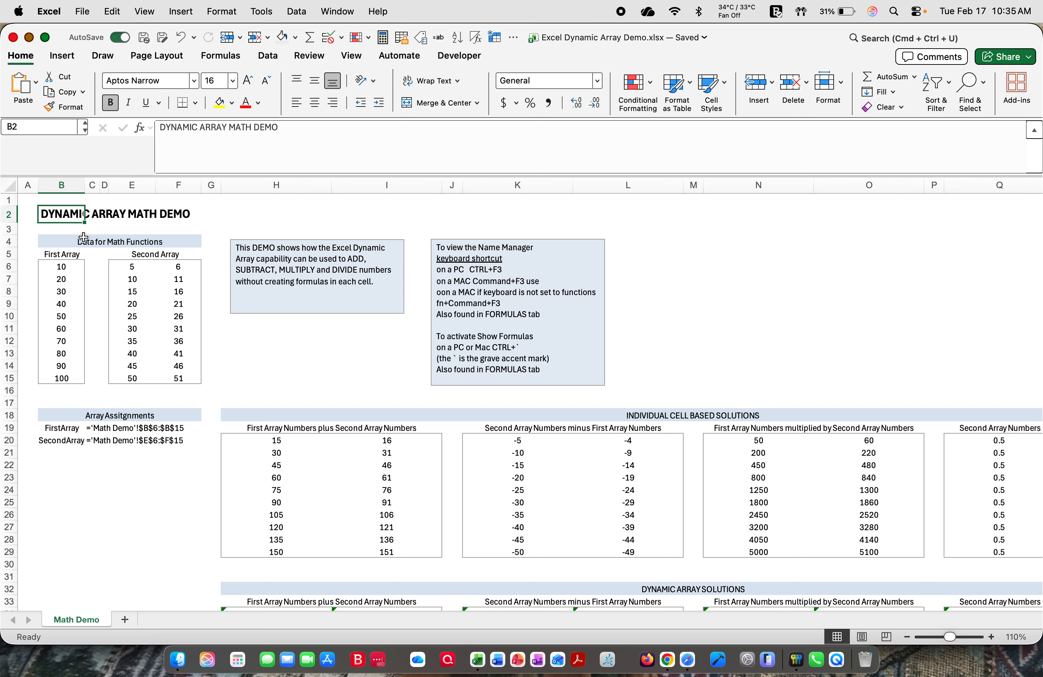
Step: Examine the source data by selecting the First Array range B6:B15 and the Second Array range E6:F15
scroll(141, 304, "down", 3)
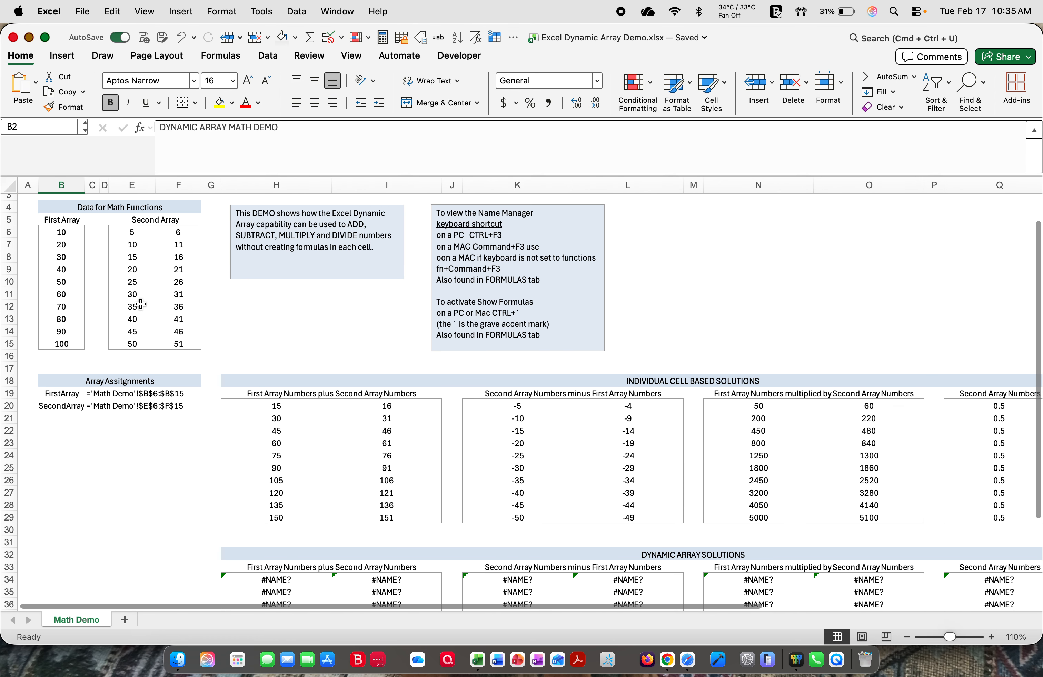
left_click_drag(61, 229, 68, 340)
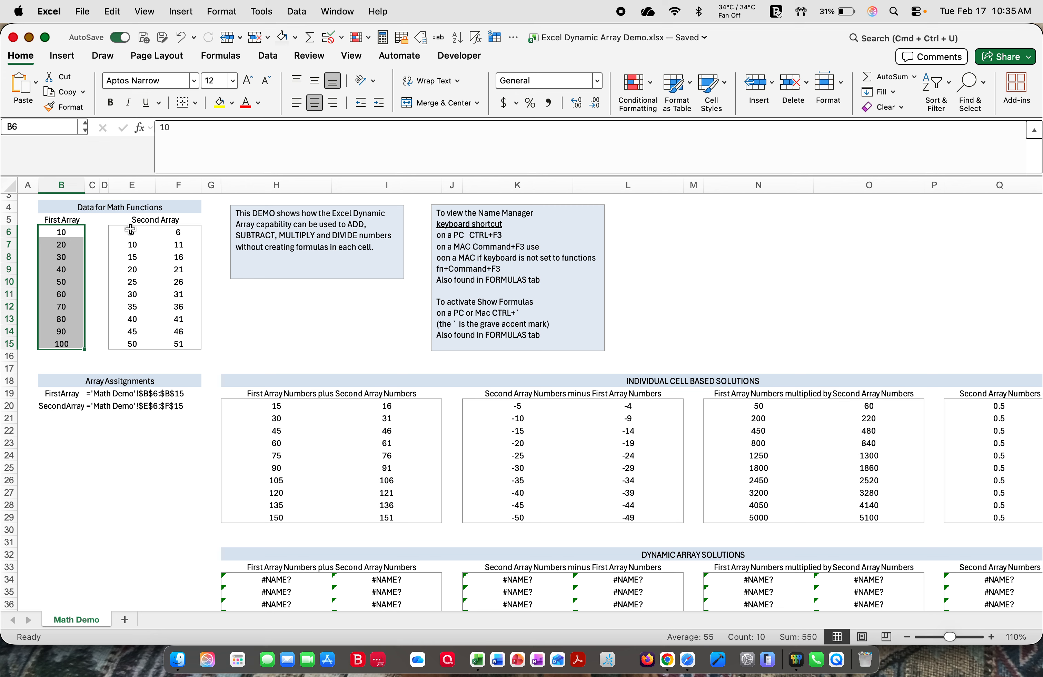
left_click_drag(131, 229, 167, 339)
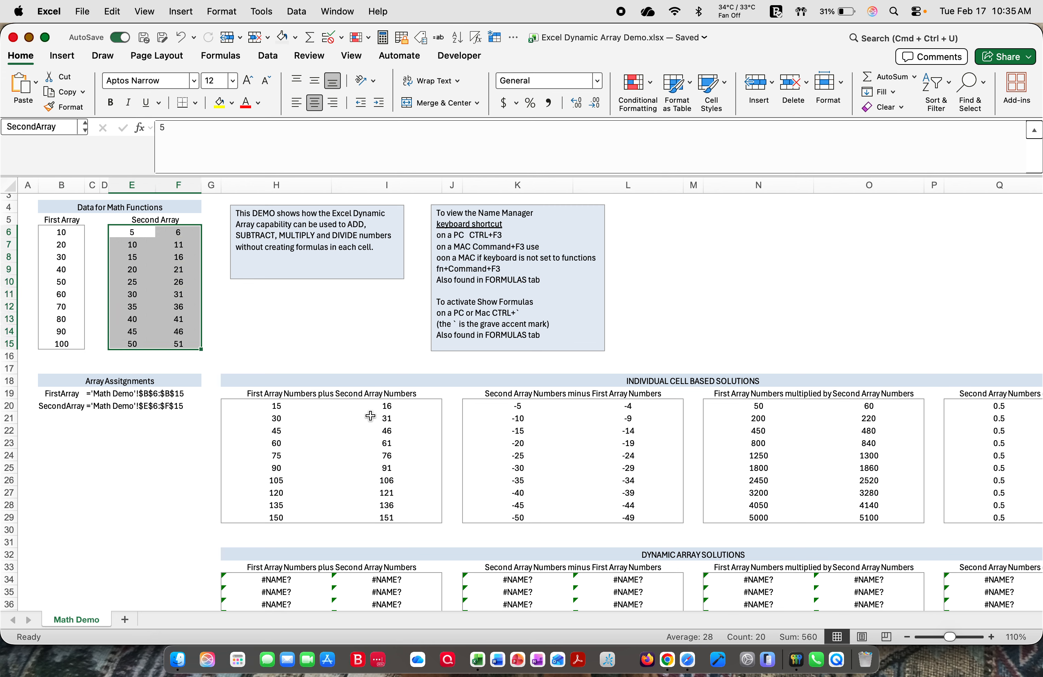
Step: Examine the individual cell based solutions, starting with the addition in H20, and the dynamic array solutions beneath them
left_click(265, 406)
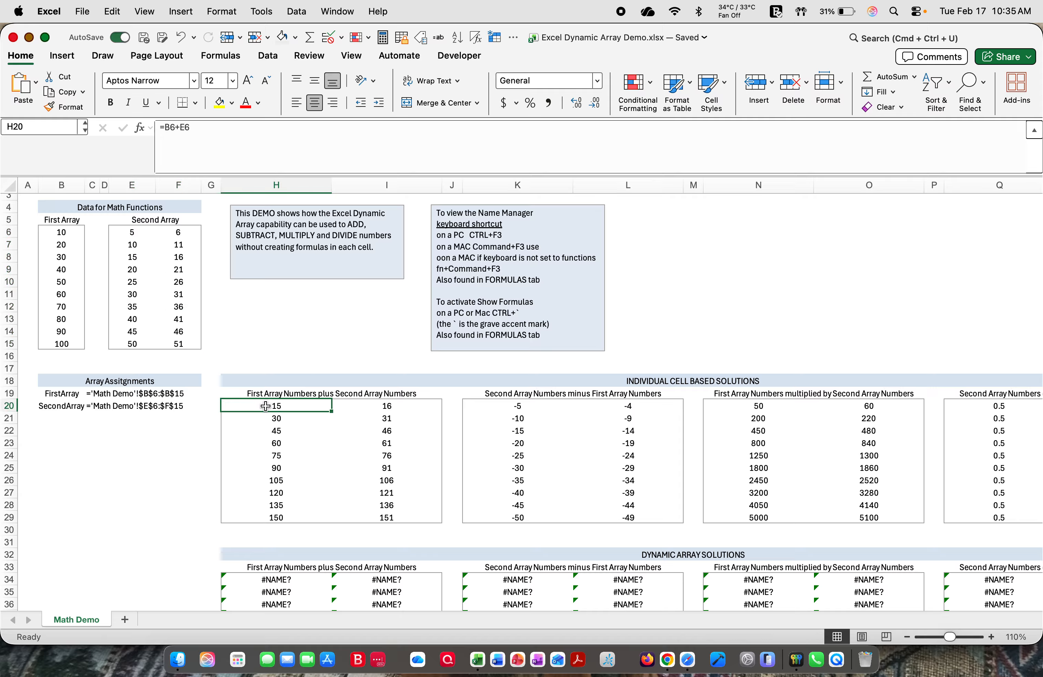
scroll(588, 434, "right", 10)
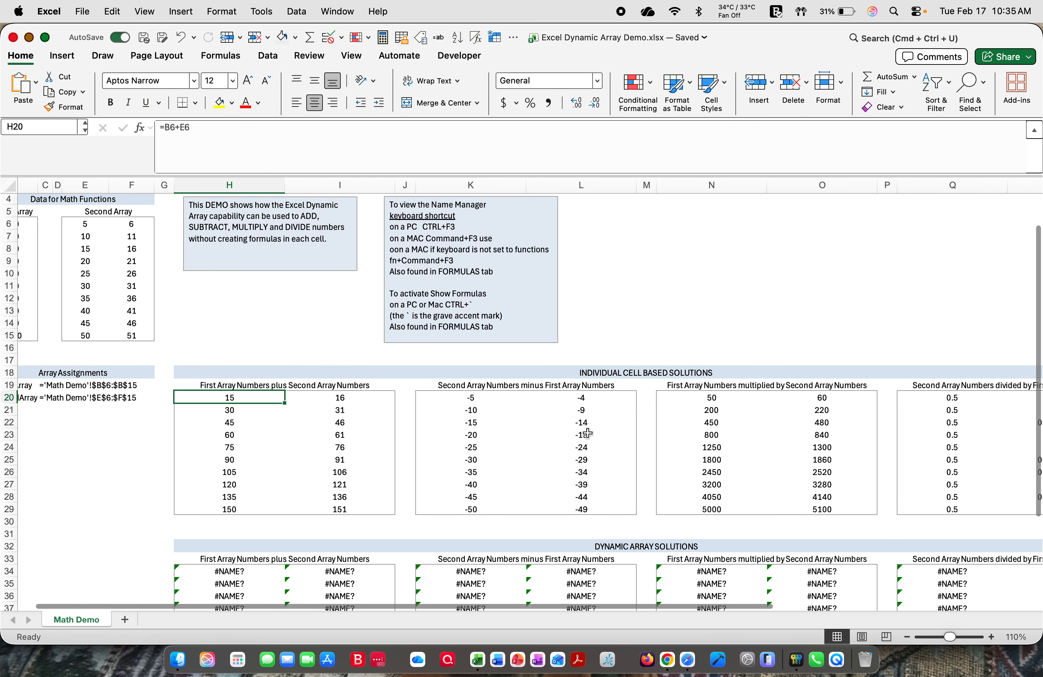
scroll(588, 434, "right", 5)
scroll(588, 433, "down", 4)
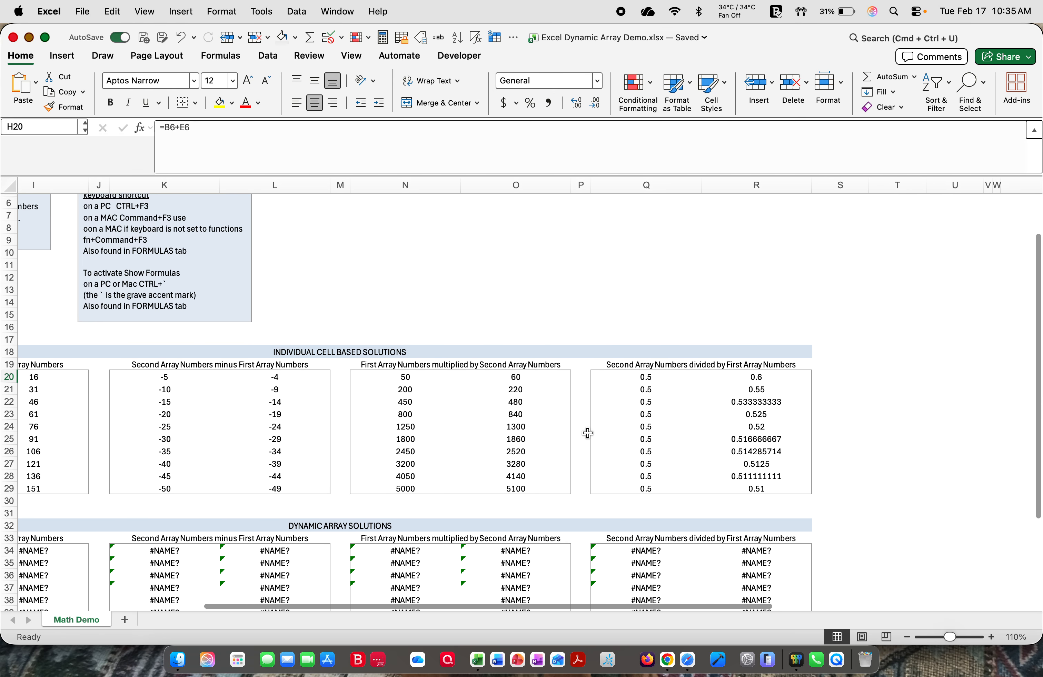
scroll(588, 433, "left", 6)
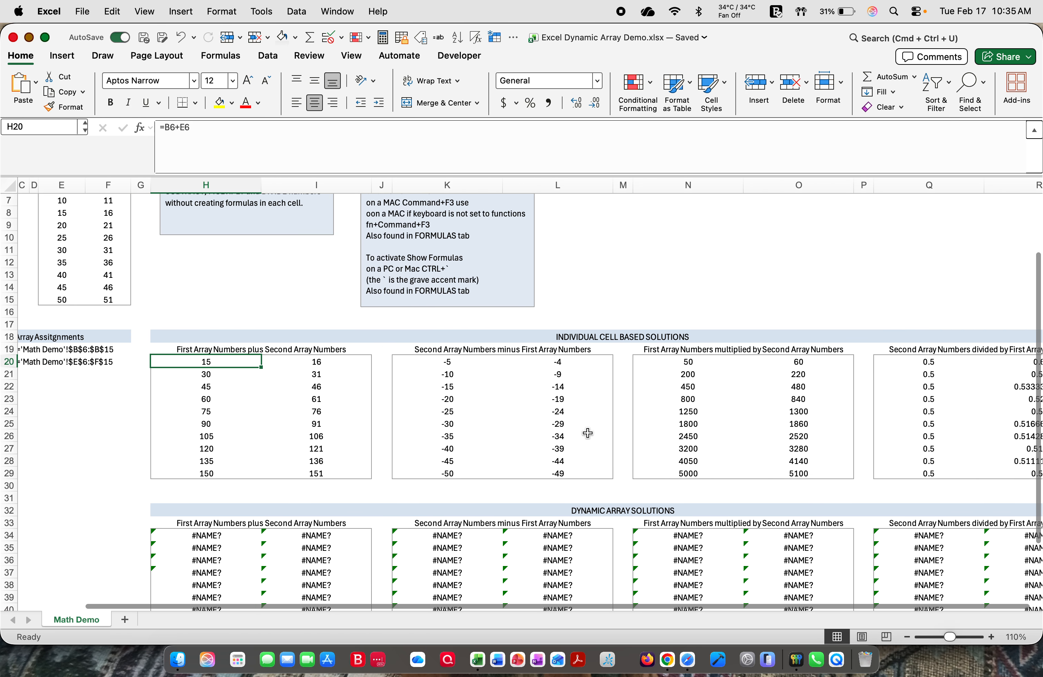
scroll(588, 433, "up", 2)
scroll(588, 433, "right", 5)
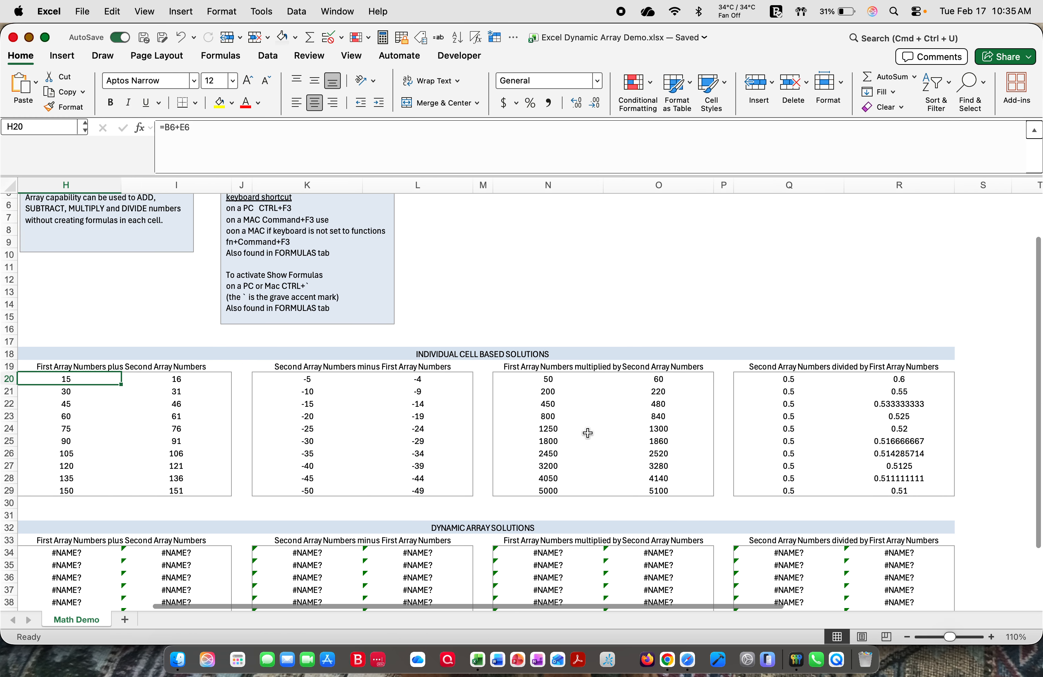
scroll(588, 433, "down", 3)
scroll(588, 433, "right", 2)
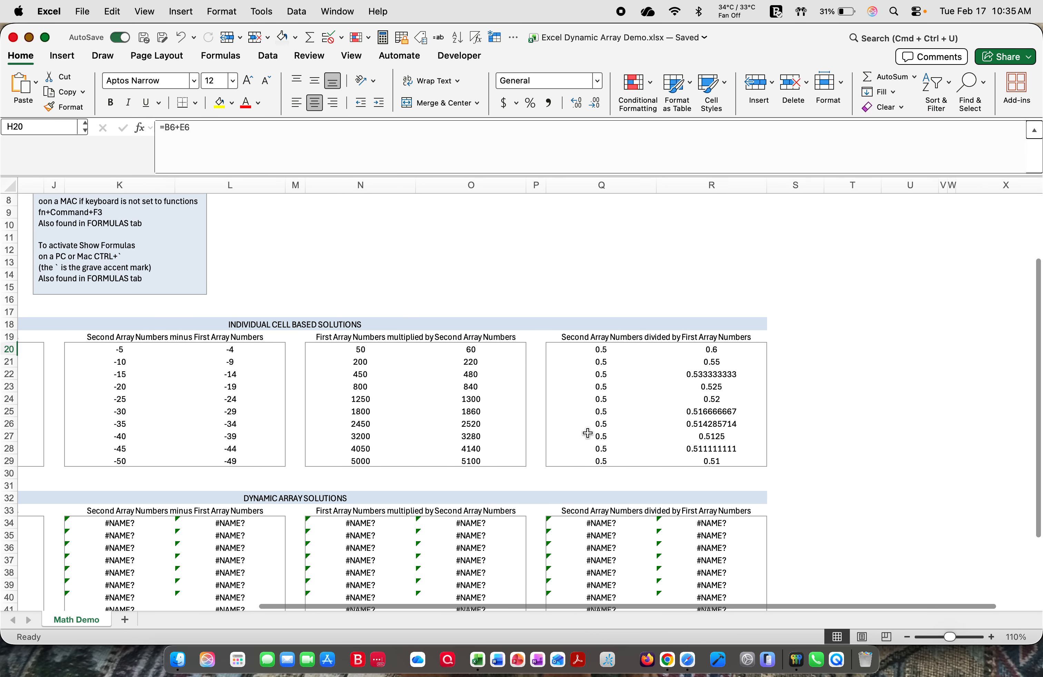
scroll(588, 433, "left", 5)
scroll(588, 433, "down", 9)
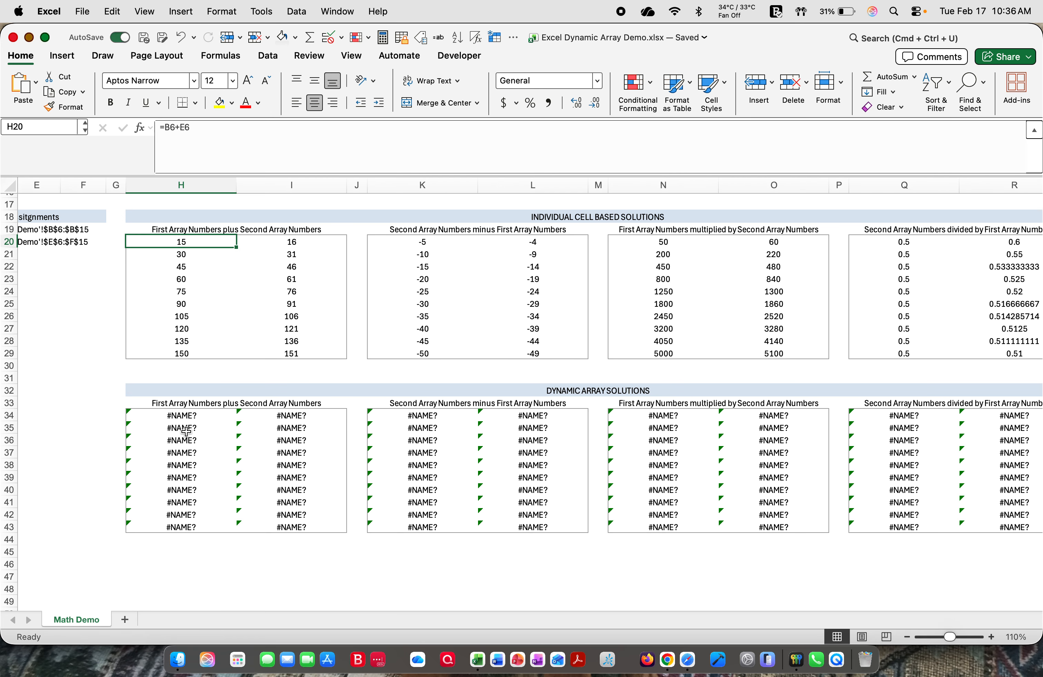
Step: Review the note about viewing the Name Manager and activating Show Formulas near the data tables
scroll(186, 432, "up", 16)
scroll(186, 431, "left", 4)
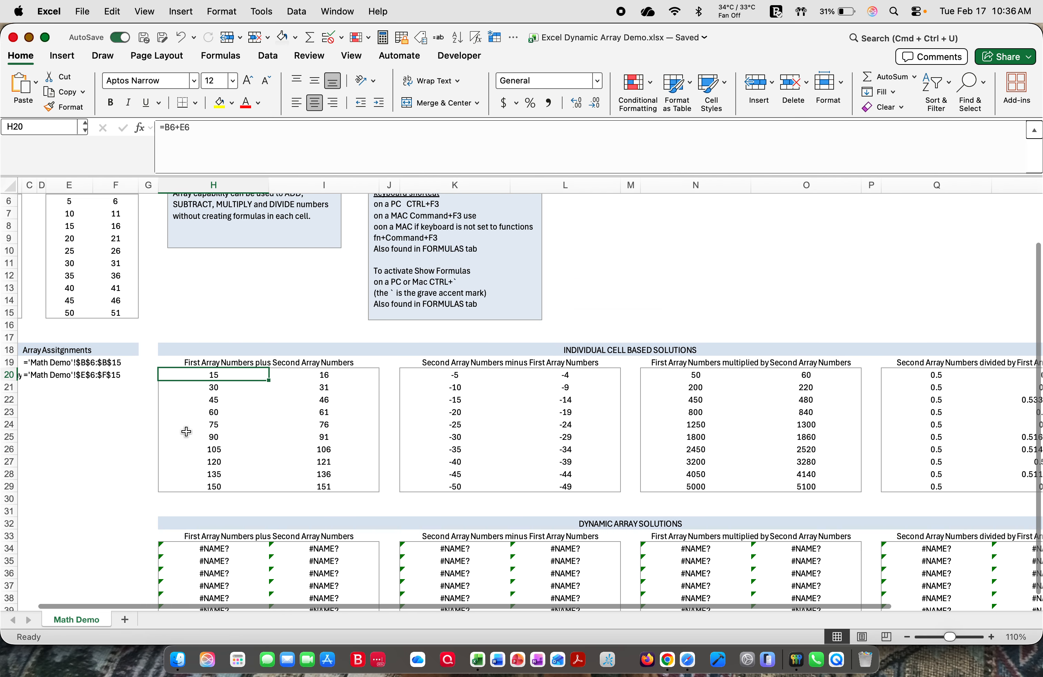
scroll(236, 299, "down", 1)
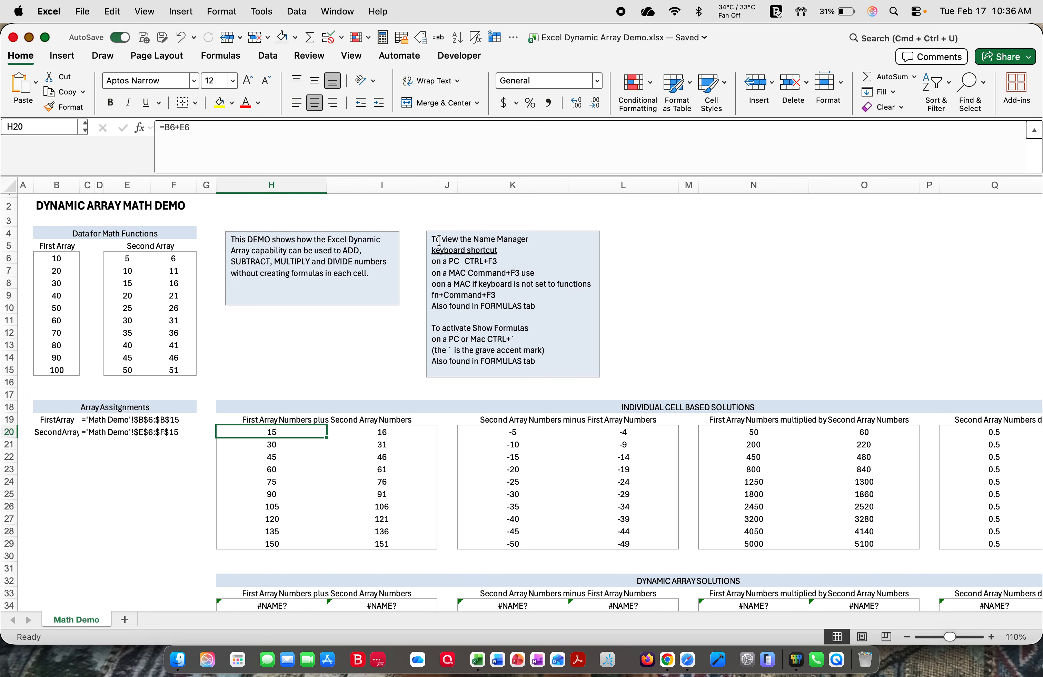
left_click_drag(425, 222, 597, 379)
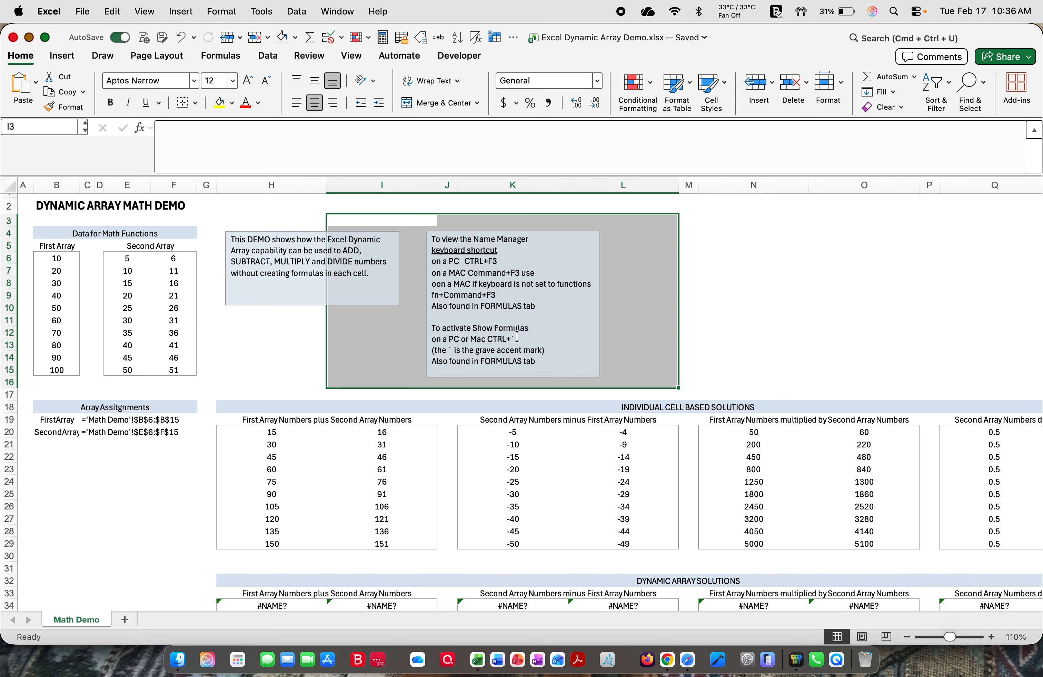
left_click(390, 219)
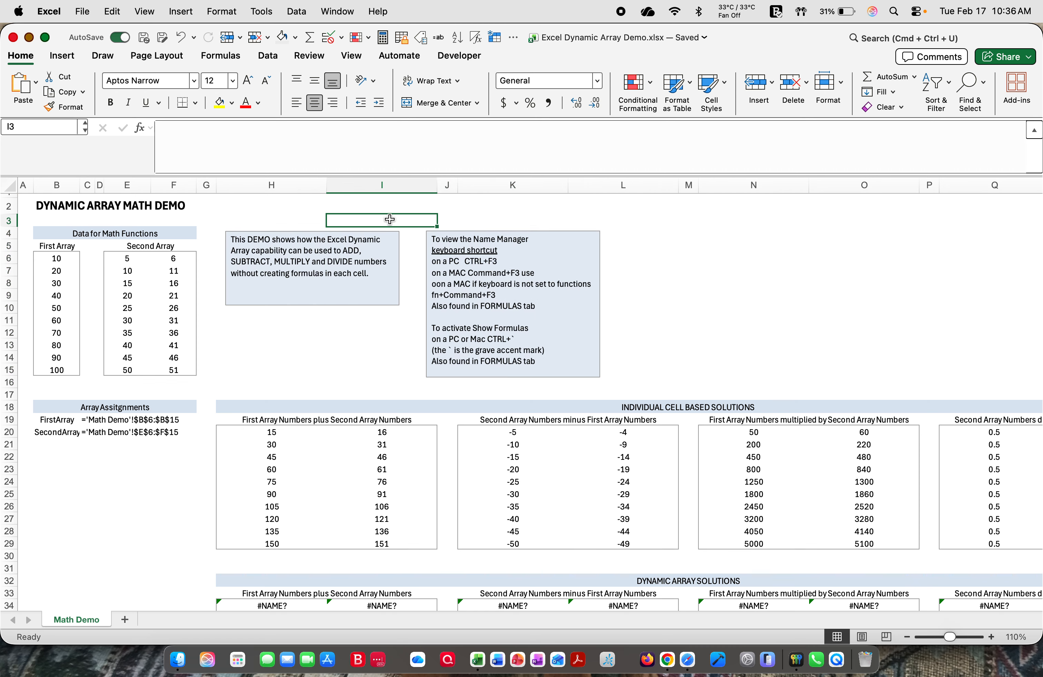
scroll(390, 219, "up", 1)
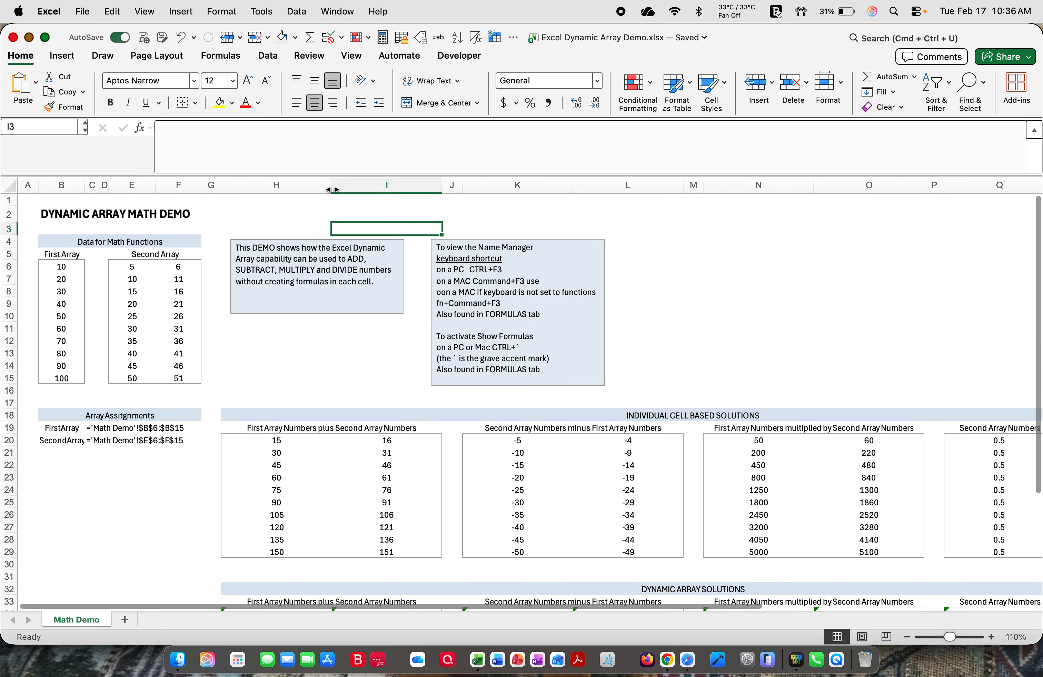
Step: Show the sheet's formulas and examine the individual cell based ones for addition, subtraction, multiplication and division
left_click(475, 40)
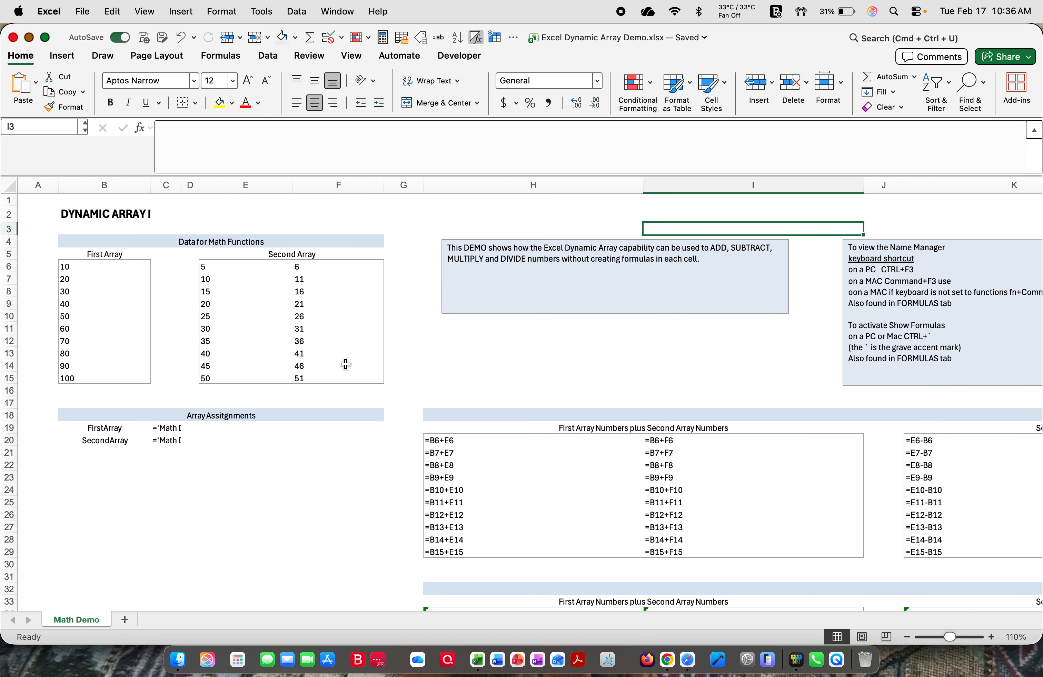
scroll(346, 364, "down", 3)
scroll(346, 364, "right", 5)
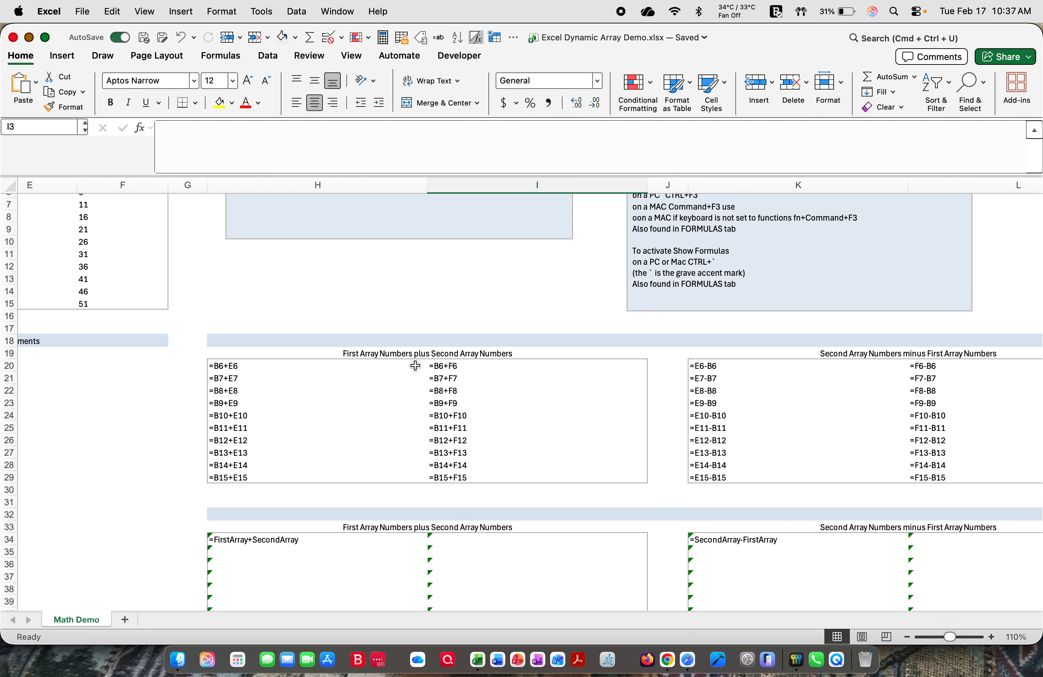
left_click(443, 366)
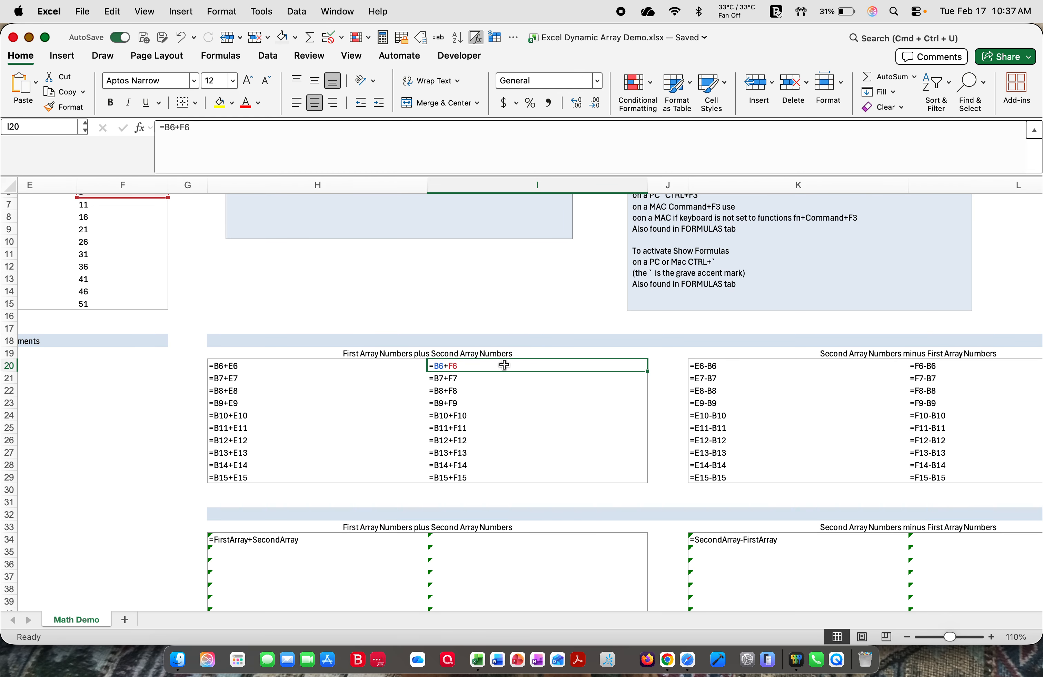
scroll(554, 391, "right", 5)
scroll(554, 391, "down", 3)
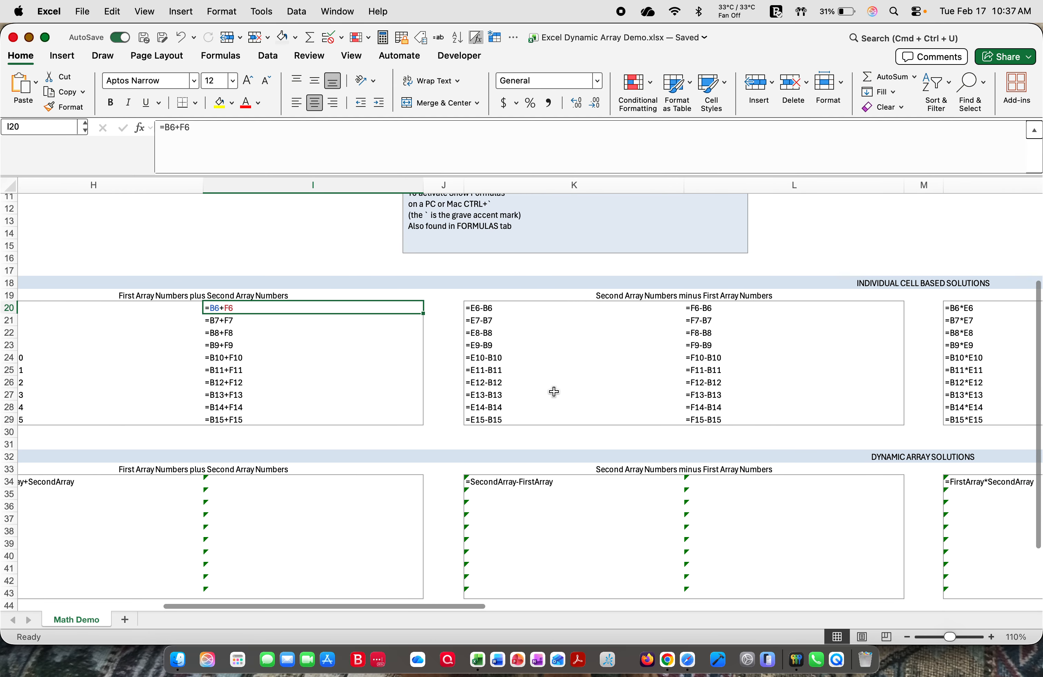
scroll(554, 391, "right", 5)
scroll(554, 391, "up", 2)
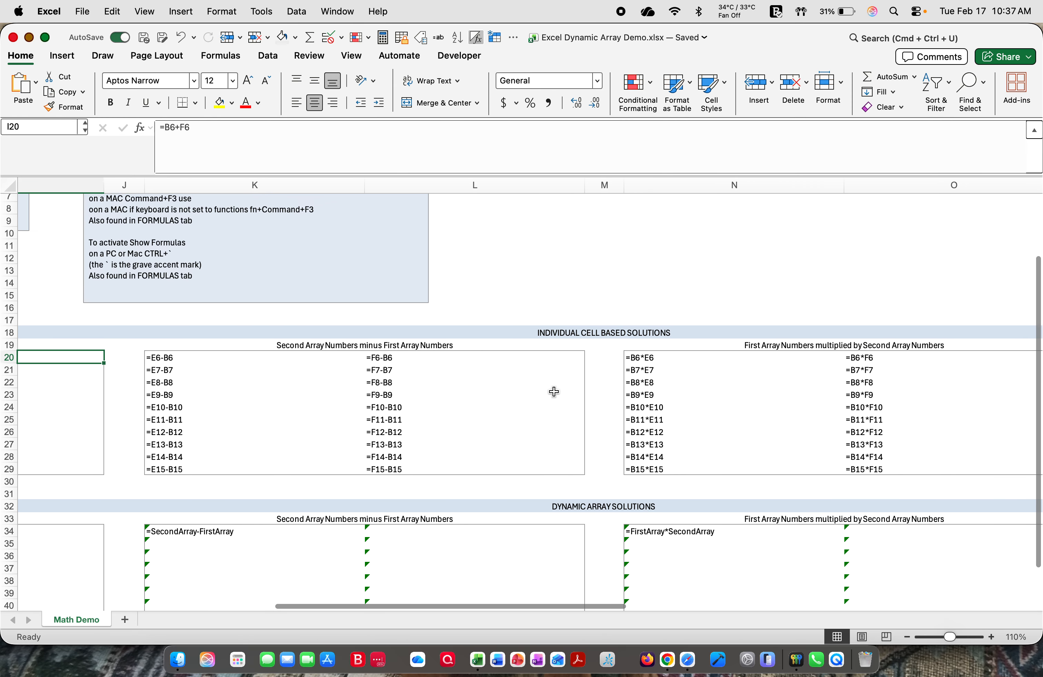
scroll(554, 392, "right", 5)
scroll(554, 392, "down", 2)
scroll(554, 391, "up", 3)
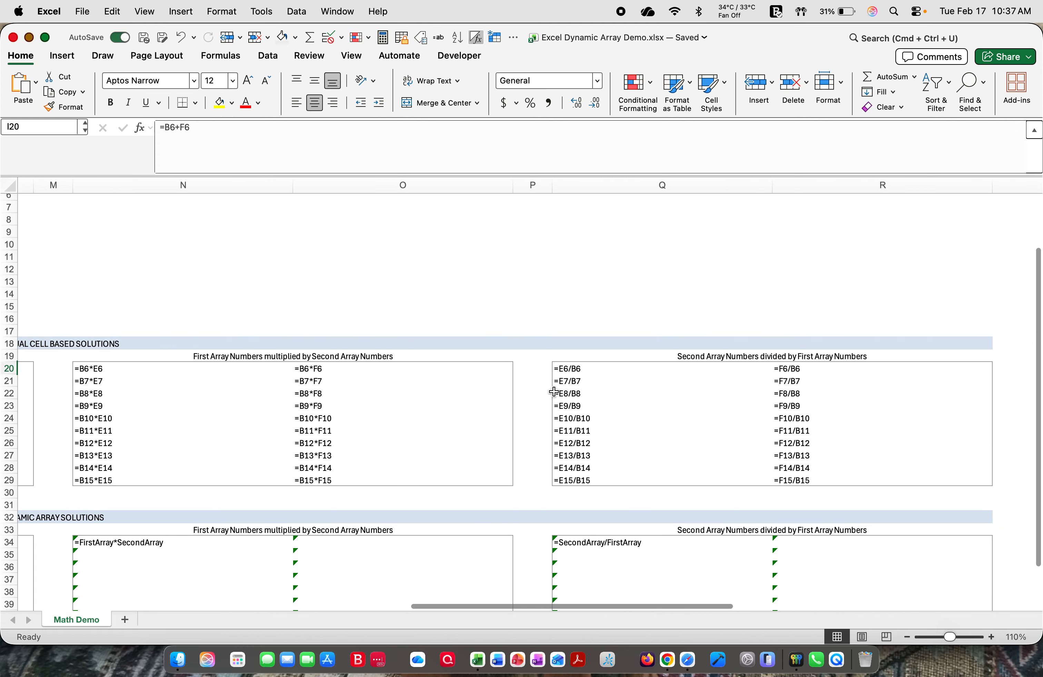
scroll(554, 391, "right", 2)
scroll(554, 392, "up", 1)
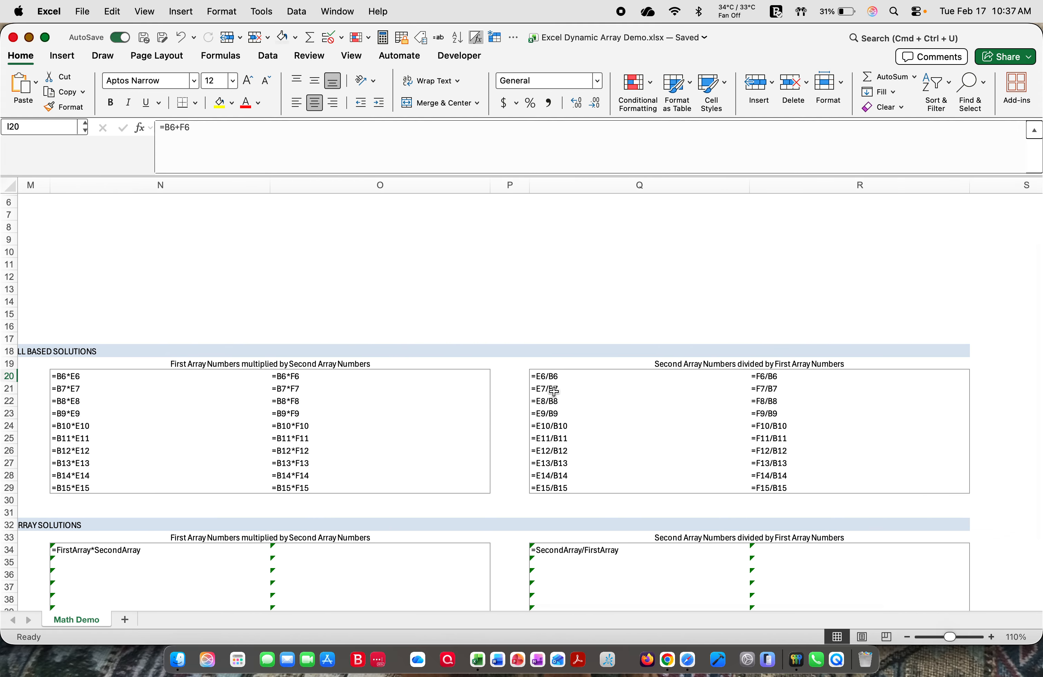
scroll(554, 392, "left", 6)
scroll(554, 392, "down", 5)
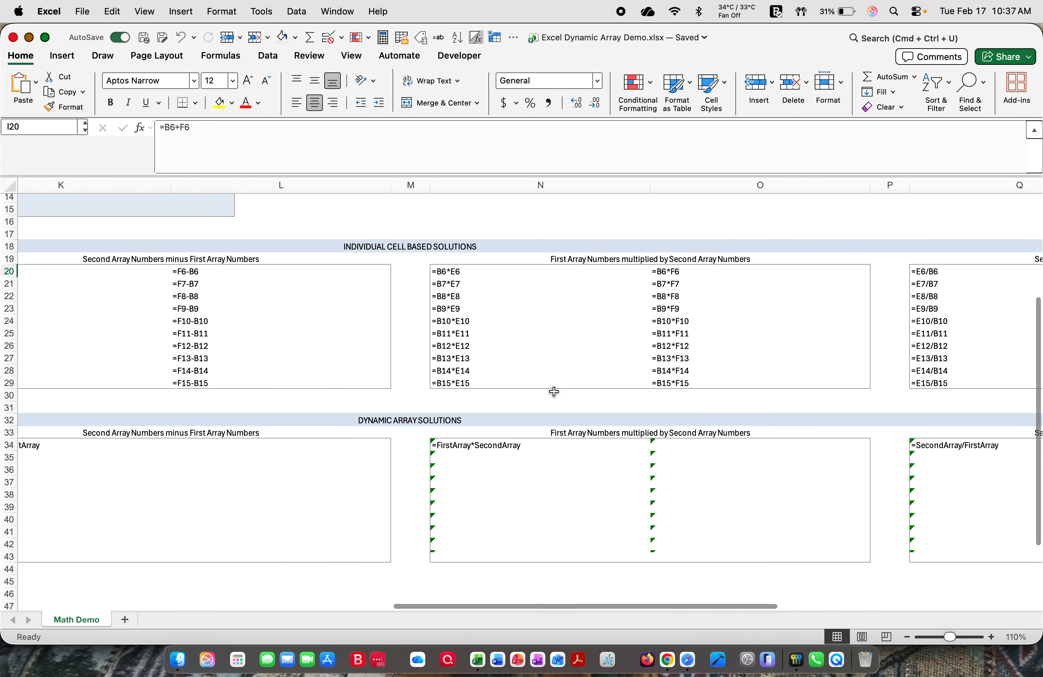
Step: Examine the dynamic array formulas in row 34, starting with the addition of both arrays in H34
scroll(554, 392, "left", 8)
scroll(554, 392, "down", 1)
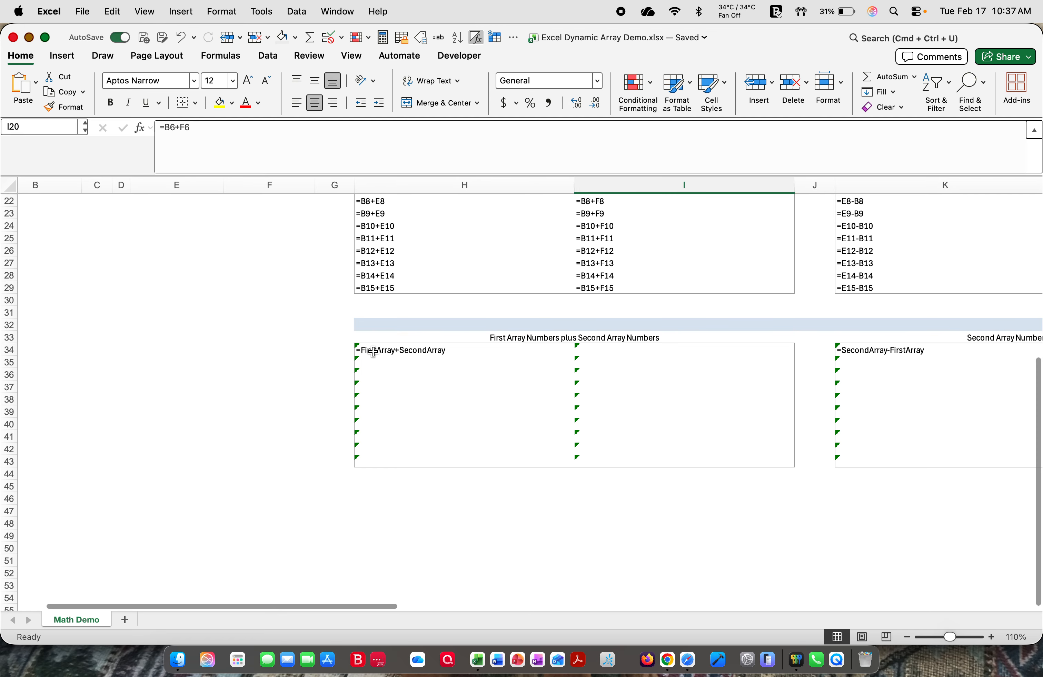
left_click(373, 352)
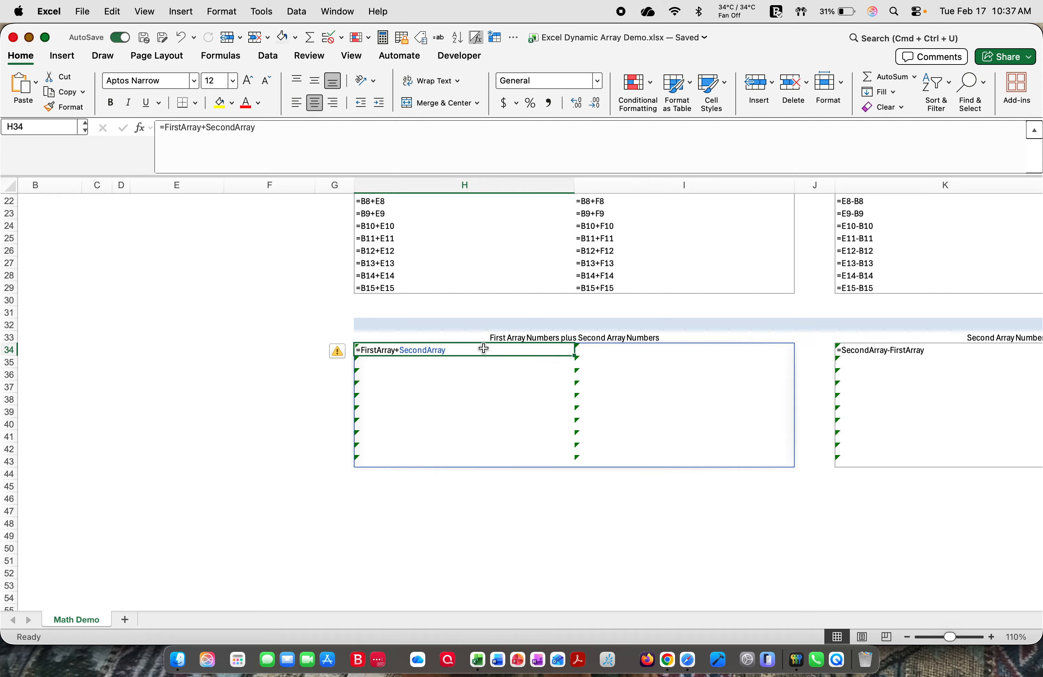
scroll(523, 358, "right", 5)
scroll(523, 357, "up", 1)
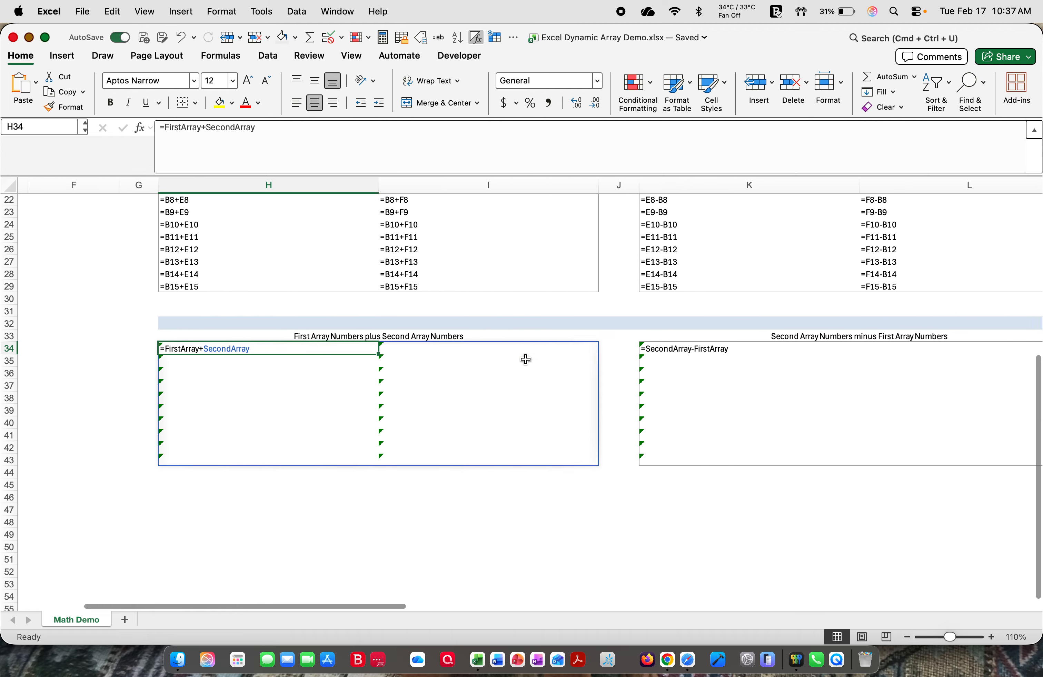
scroll(525, 359, "right", 5)
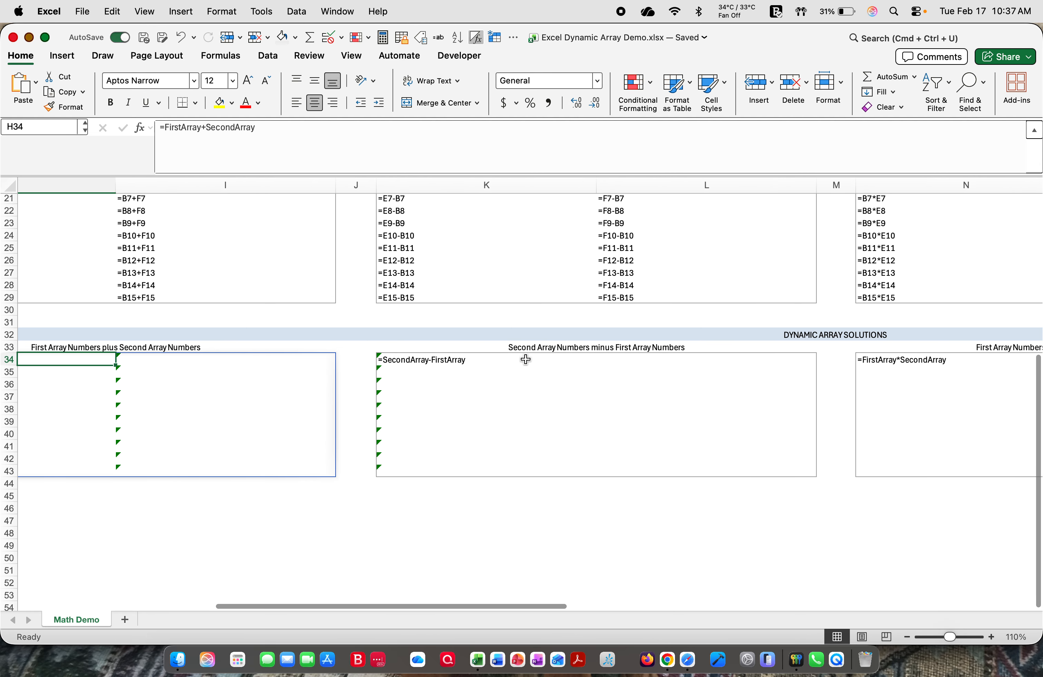
scroll(525, 359, "down", 2)
scroll(525, 360, "right", 5)
scroll(525, 359, "up", 3)
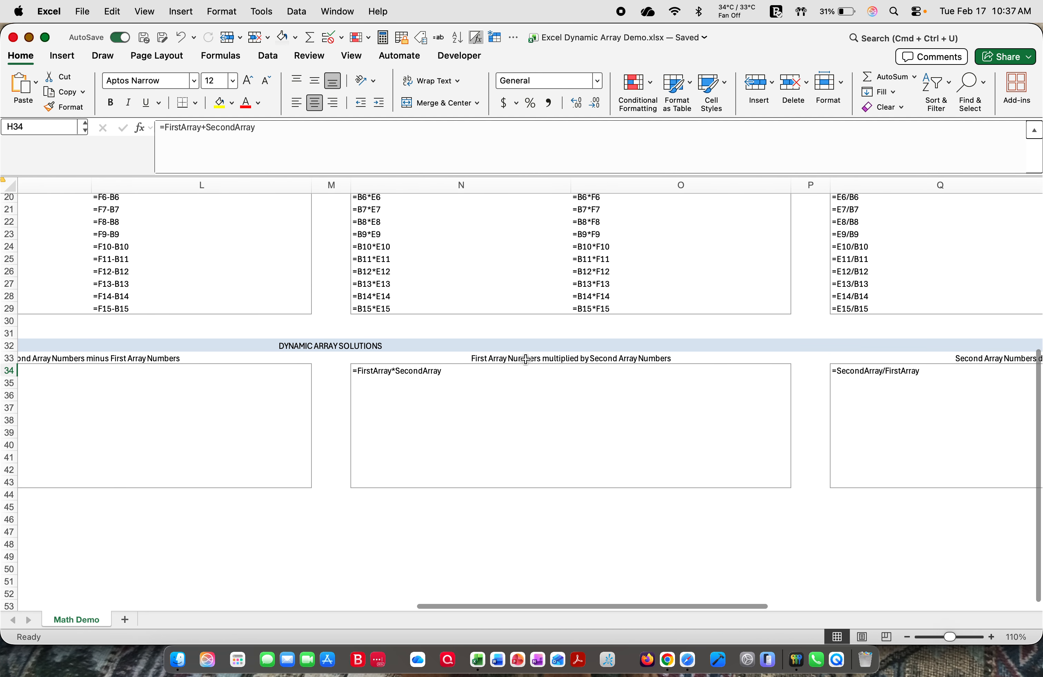
scroll(525, 359, "left", 10)
scroll(525, 360, "up", 4)
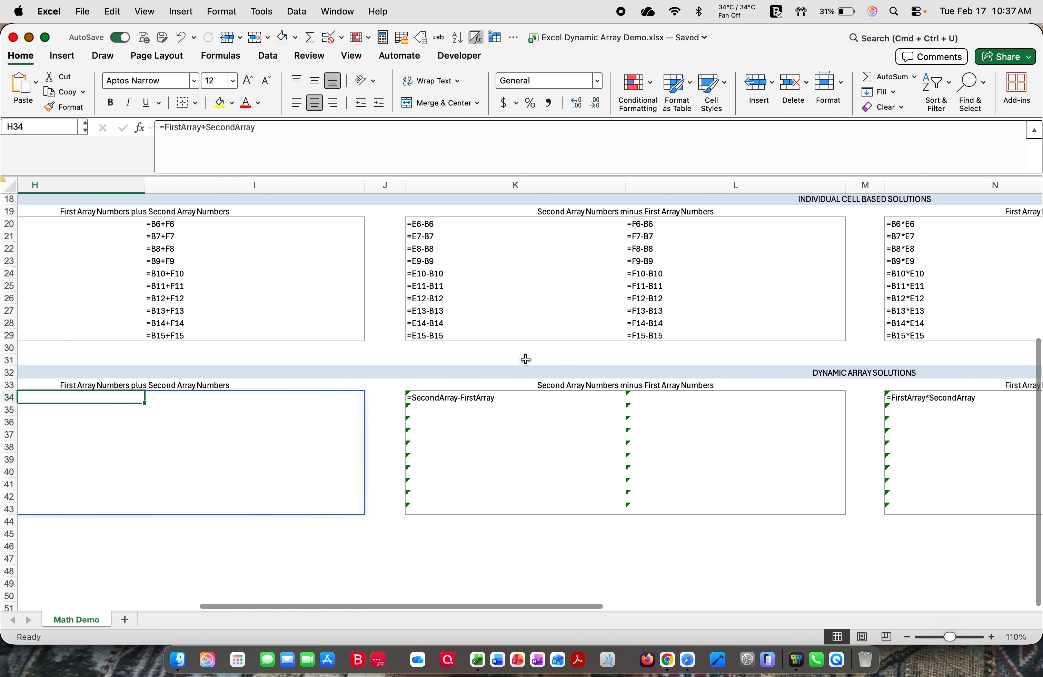
Step: Turn off the formula display so the sheet shows calculated results
left_click(475, 37)
scroll(223, 412, "left", 5)
scroll(223, 412, "up", 2)
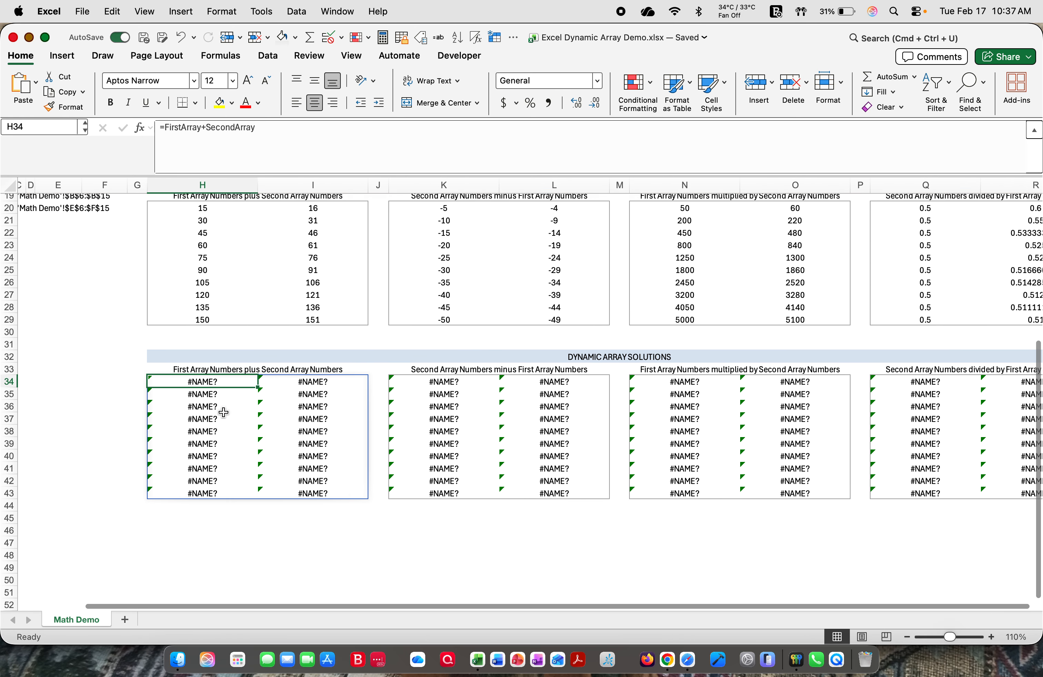
Step: Name the First Array data range B6:B15 as FirstArray
scroll(223, 412, "up", 13)
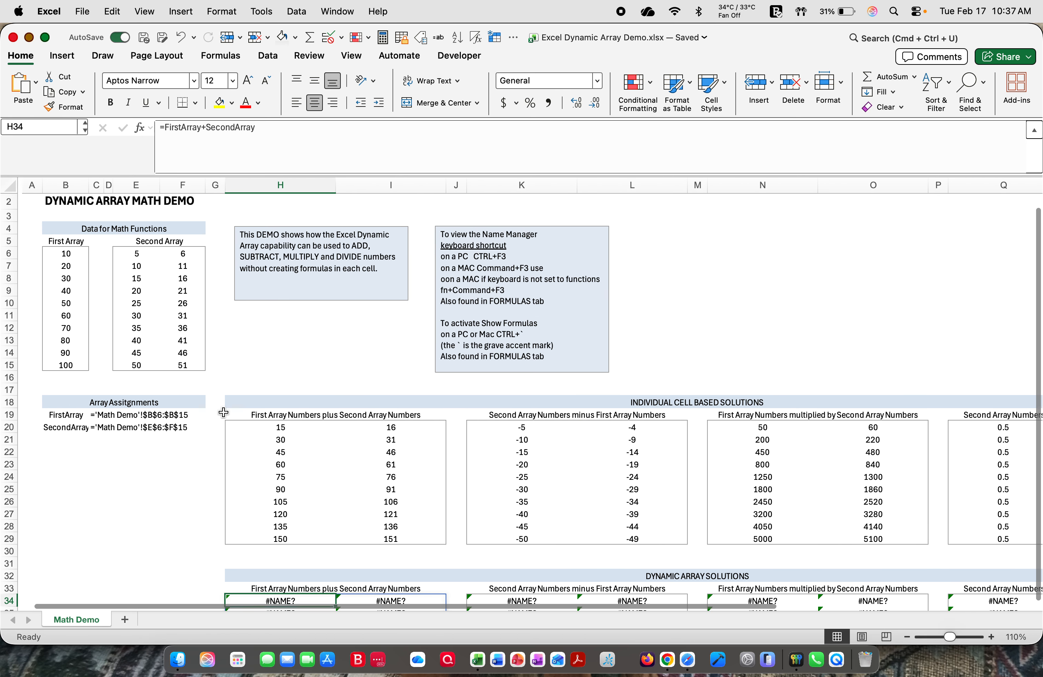
left_click(51, 264)
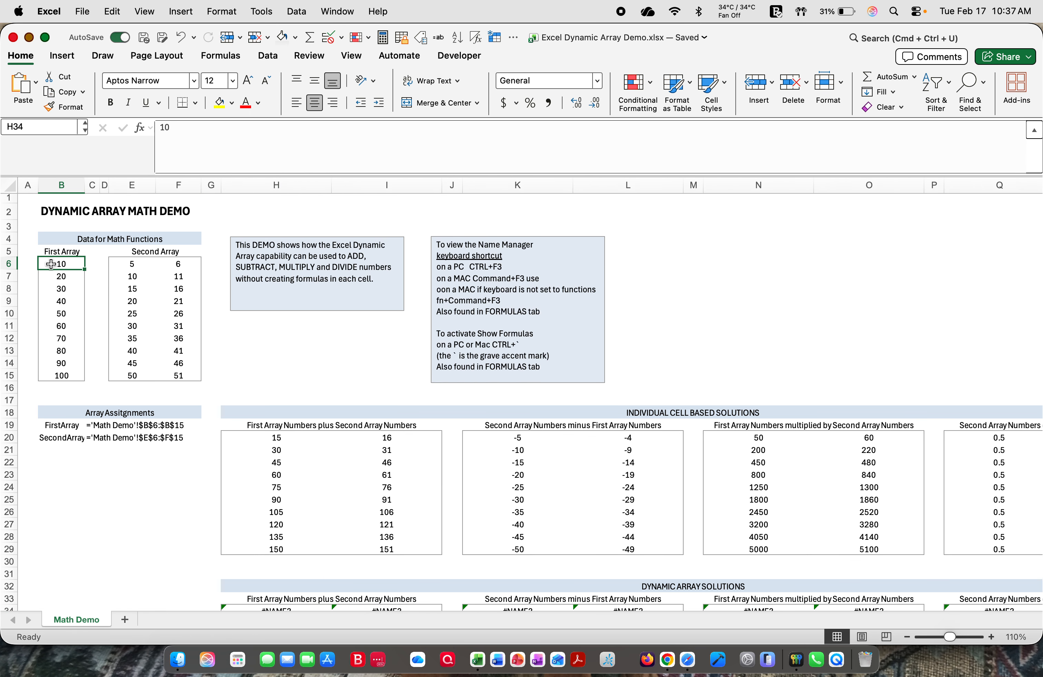
left_click_drag(51, 264, 63, 372)
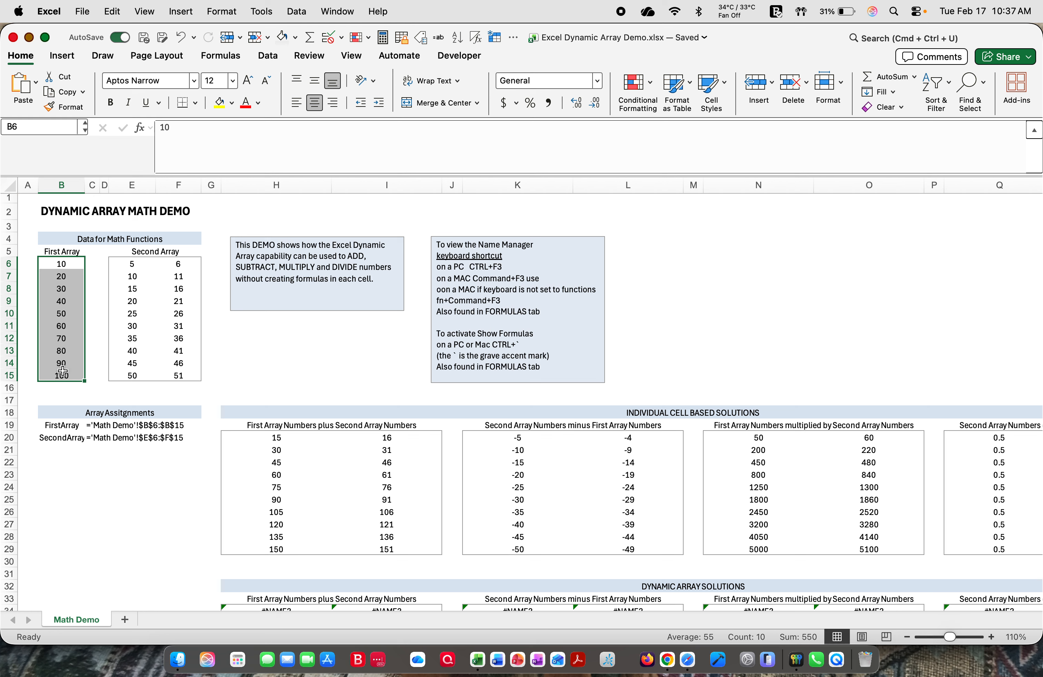
left_click(20, 127)
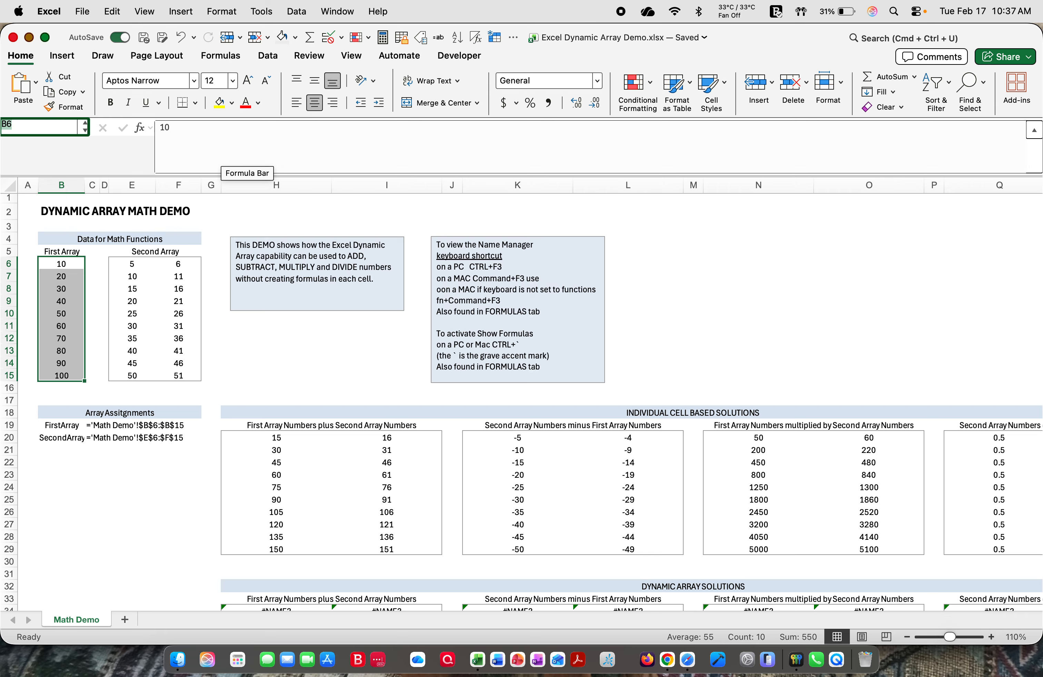
type("FirstArray")
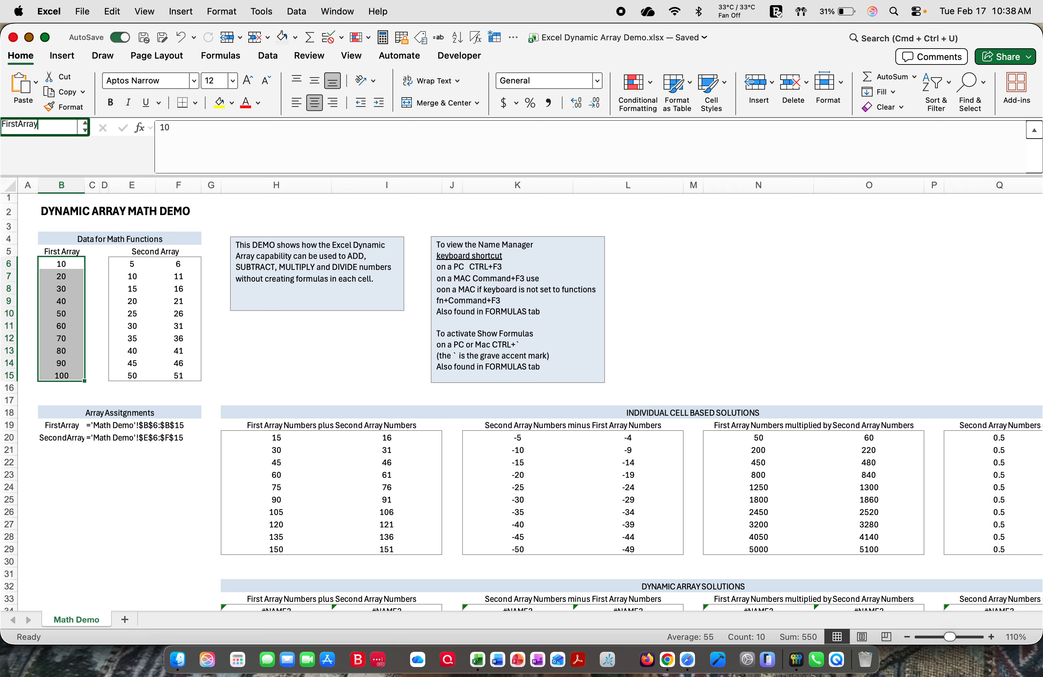
key("Return")
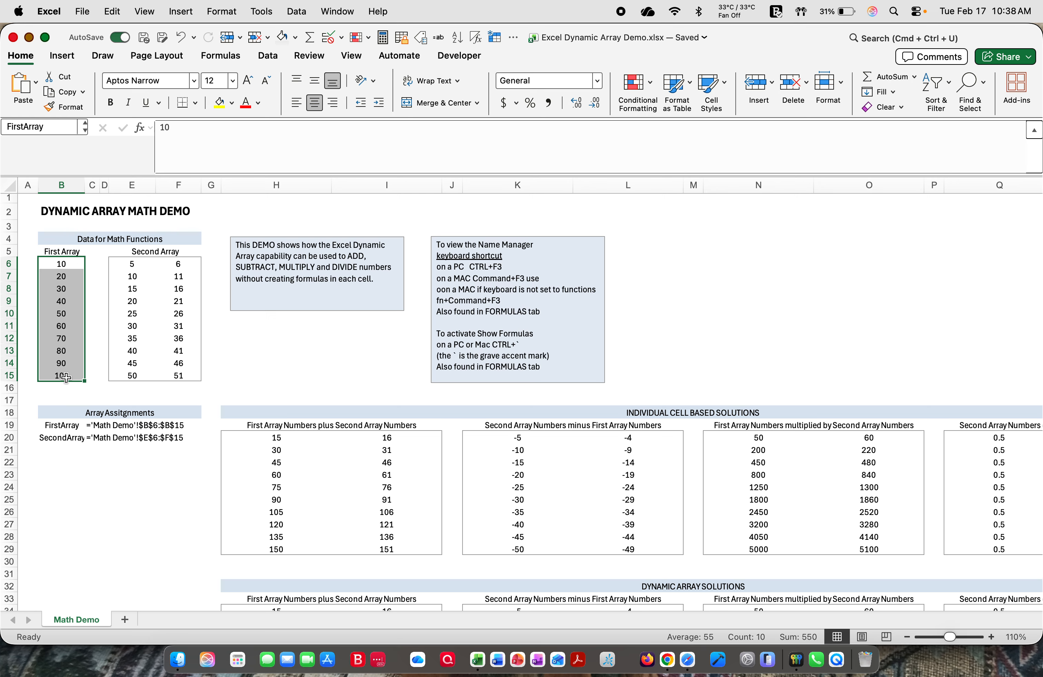
Step: Compare the dynamic array solutions for all four operations with the individual cell based solutions, starting from H34
scroll(154, 511, "down", 5)
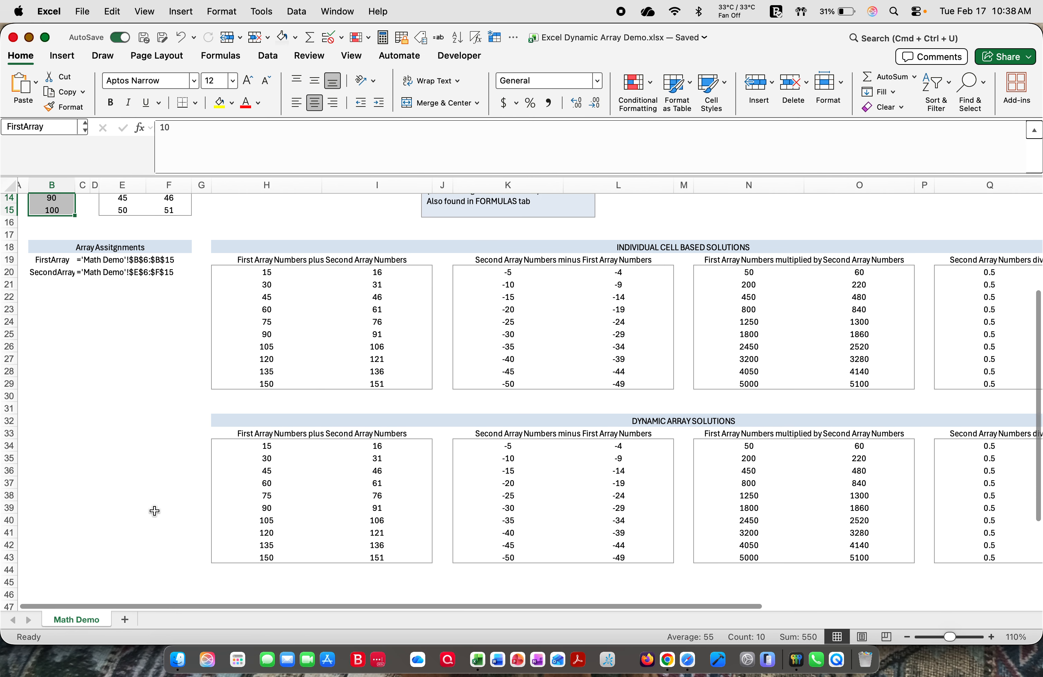
scroll(154, 510, "down", 3)
scroll(154, 510, "right", 1)
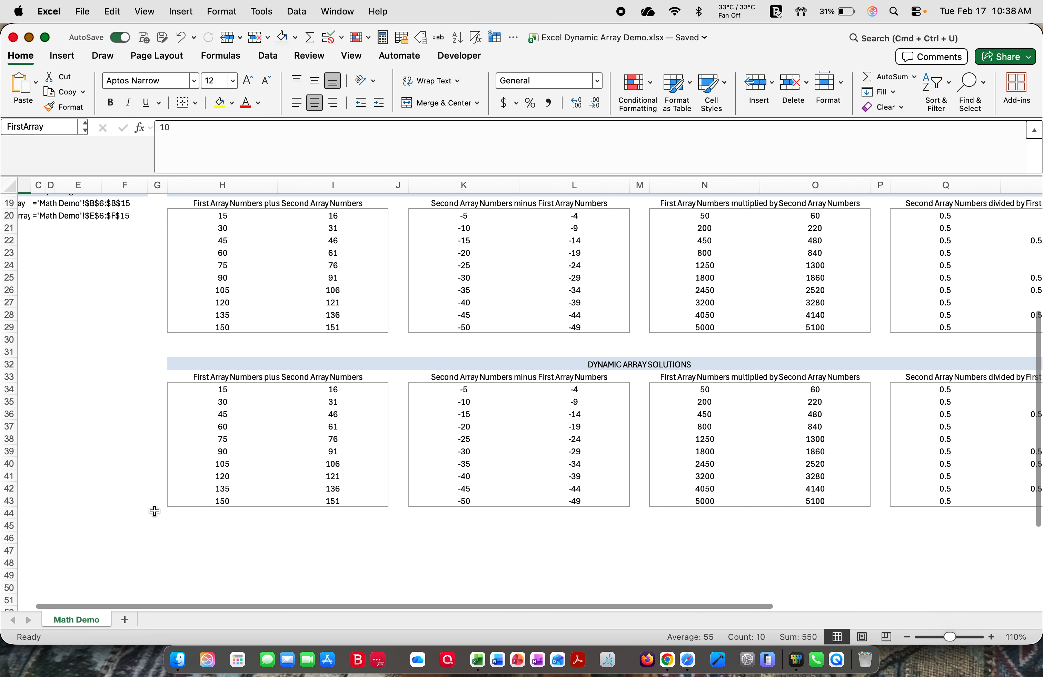
left_click(195, 389)
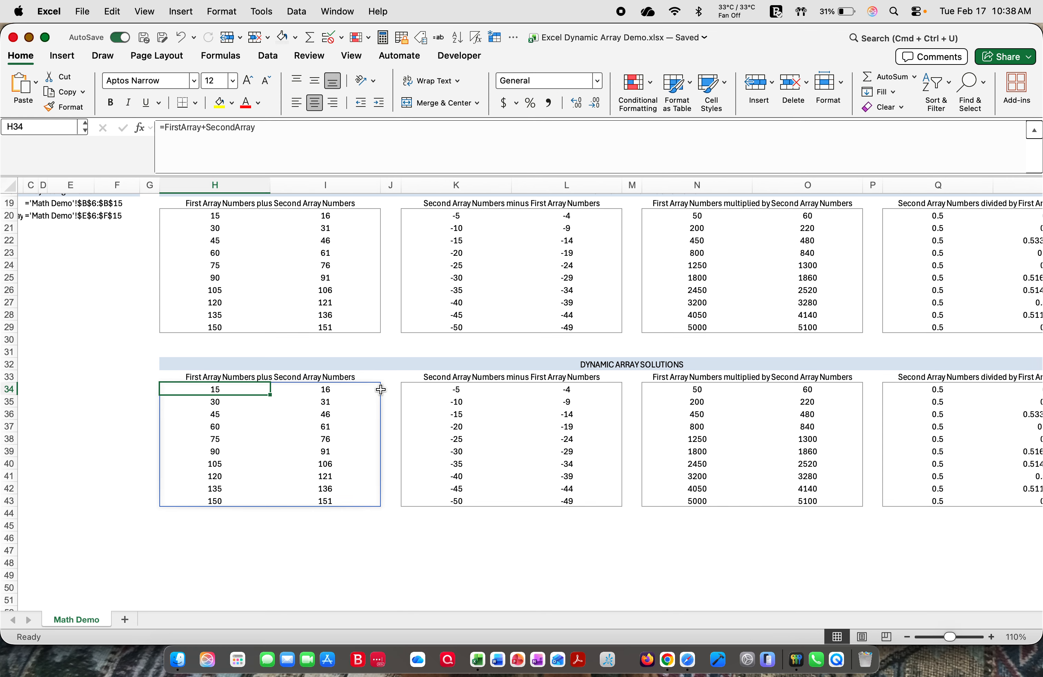
scroll(380, 390, "down", 2)
scroll(380, 390, "right", 1)
scroll(381, 390, "up", 3)
scroll(381, 390, "right", 4)
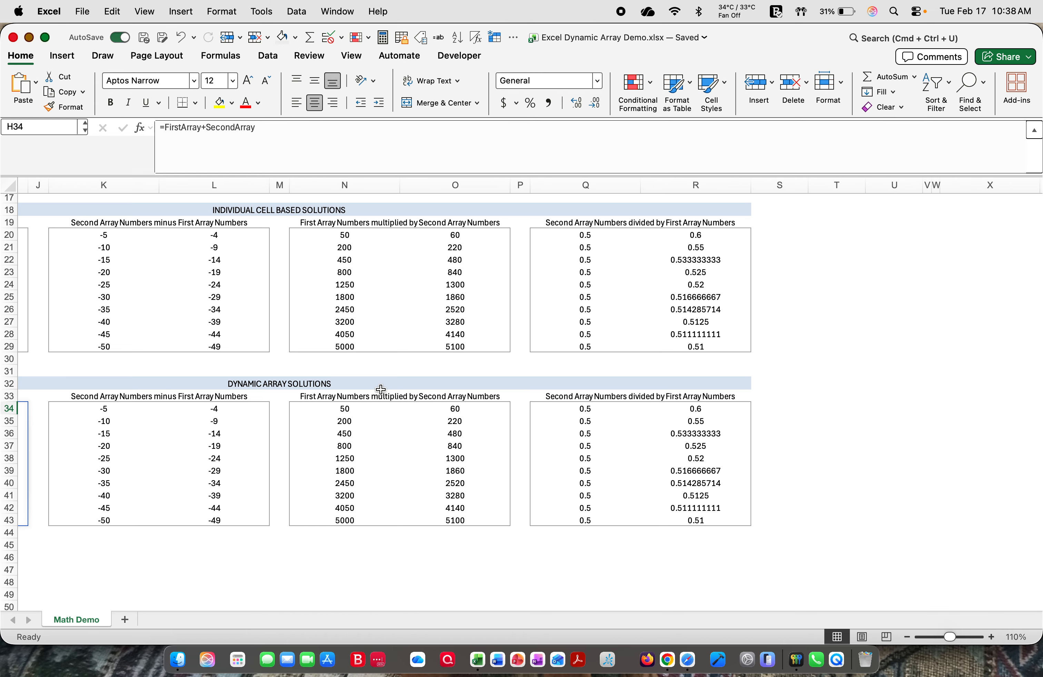
scroll(408, 374, "down", 3)
scroll(407, 374, "left", 3)
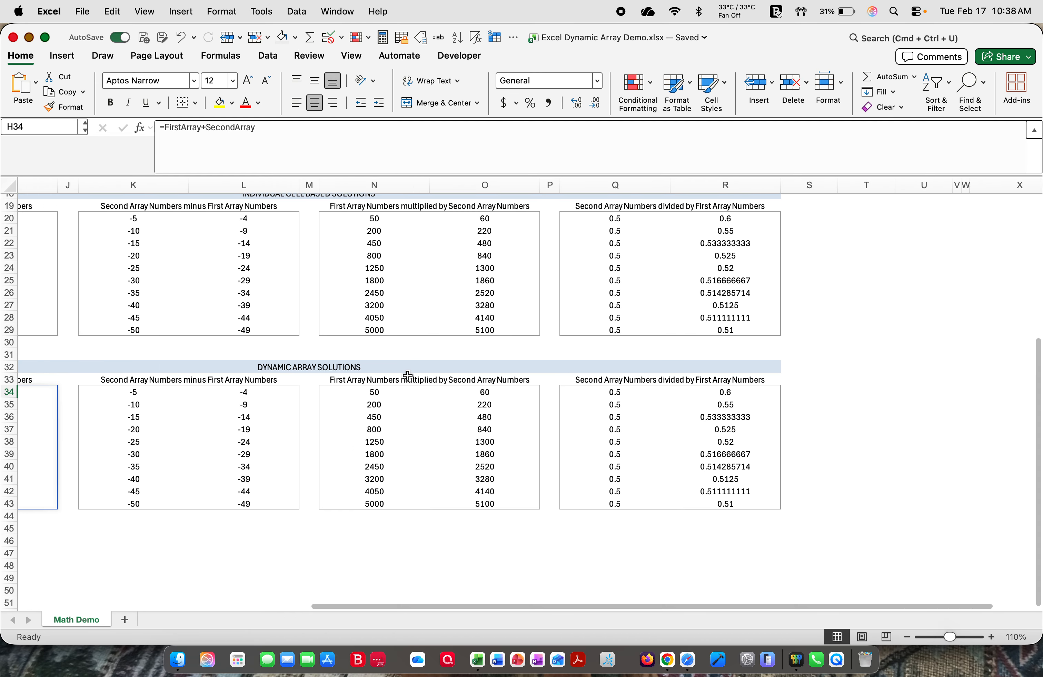
scroll(407, 375, "down", 2)
scroll(407, 375, "left", 2)
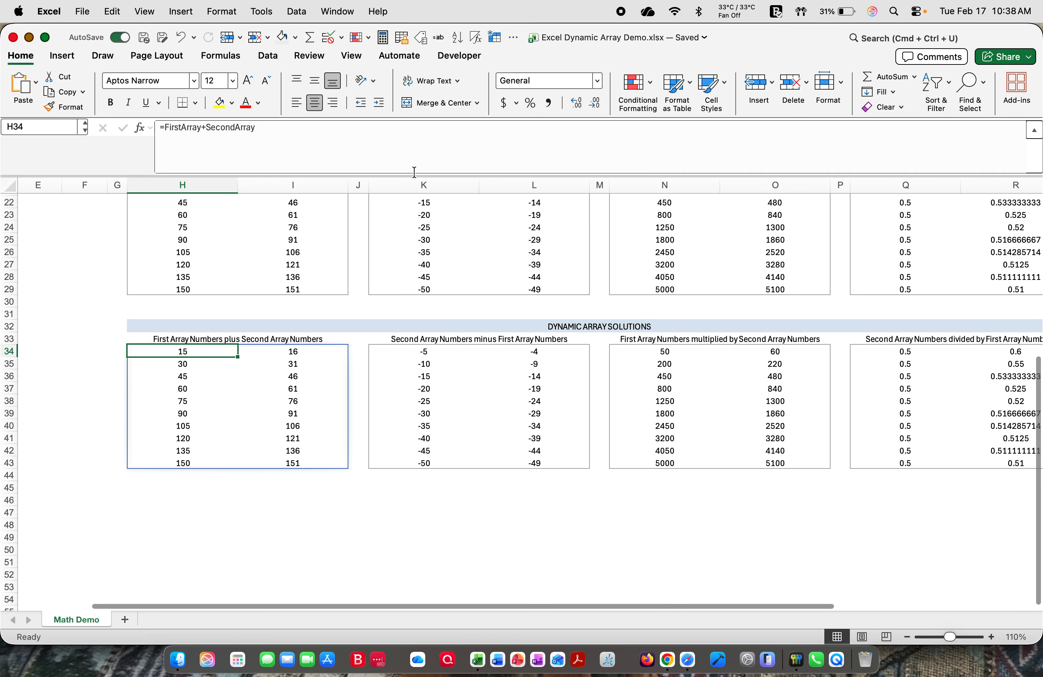
Step: Show the formulas, examine the dynamic array formulas across row 34, and return to calculated results
left_click(475, 39)
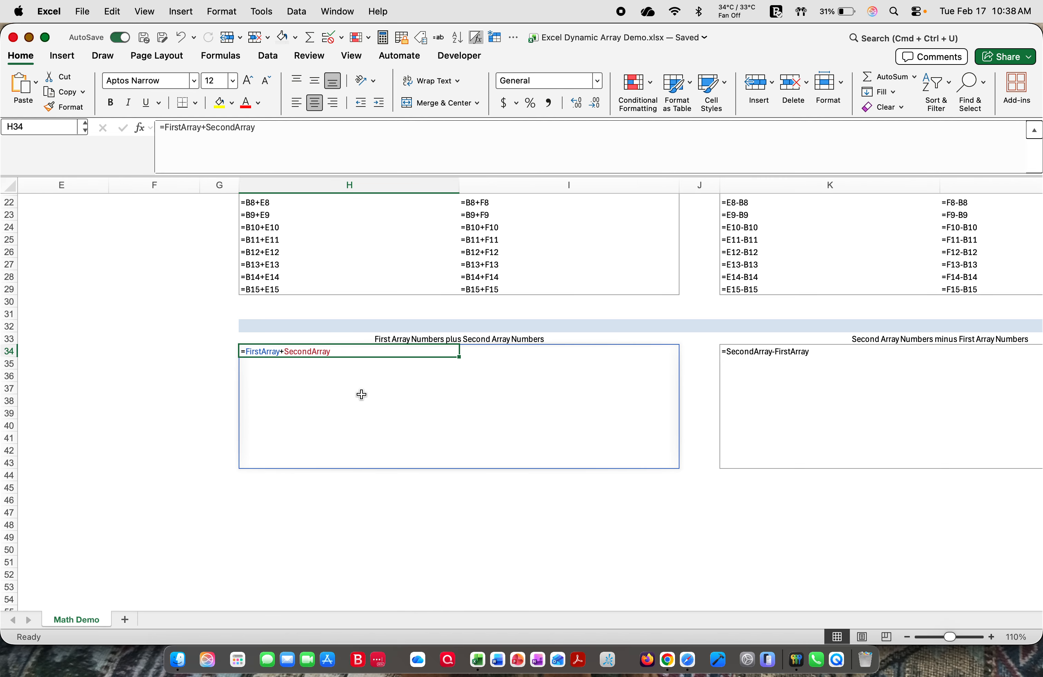
scroll(361, 395, "right", 5)
scroll(362, 395, "down", 1)
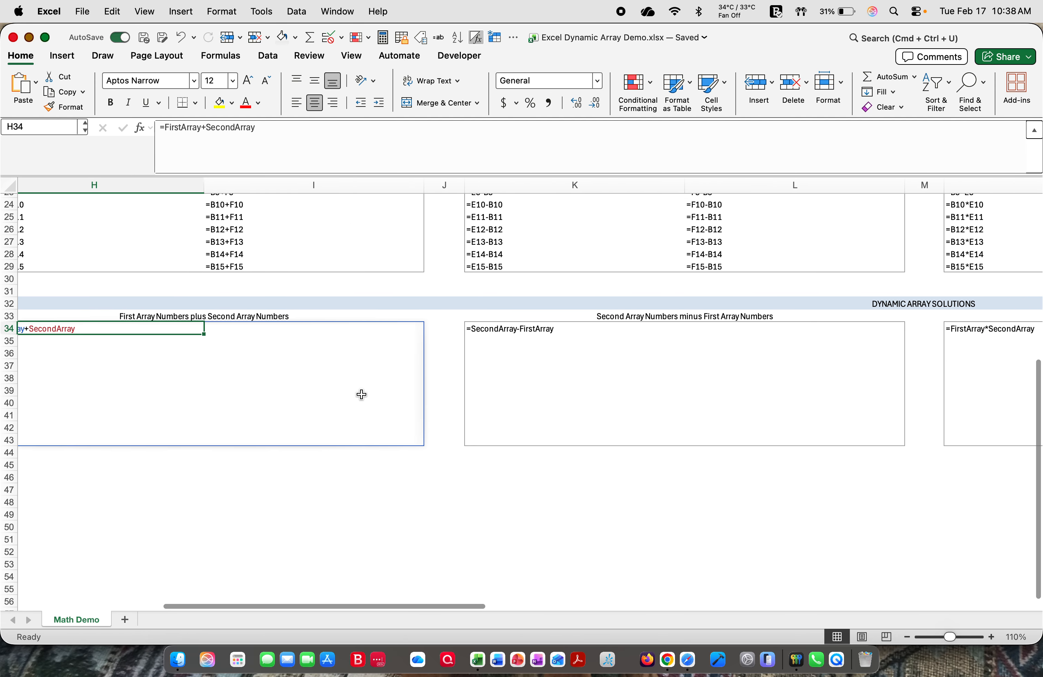
scroll(361, 395, "right", 5)
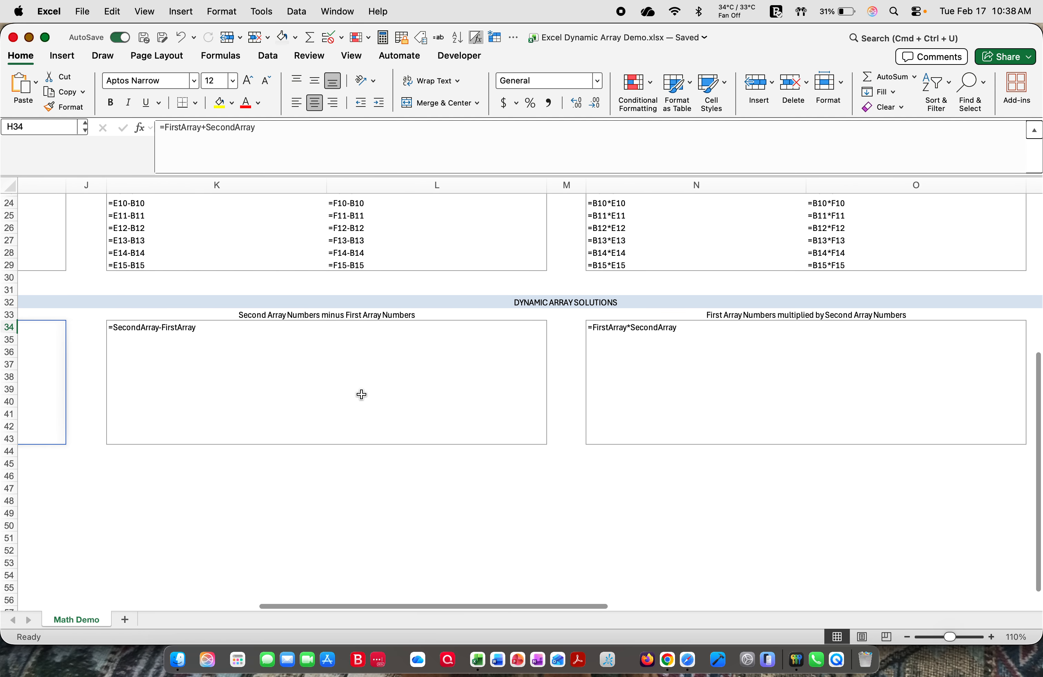
scroll(361, 395, "right", 5)
scroll(362, 395, "up", 2)
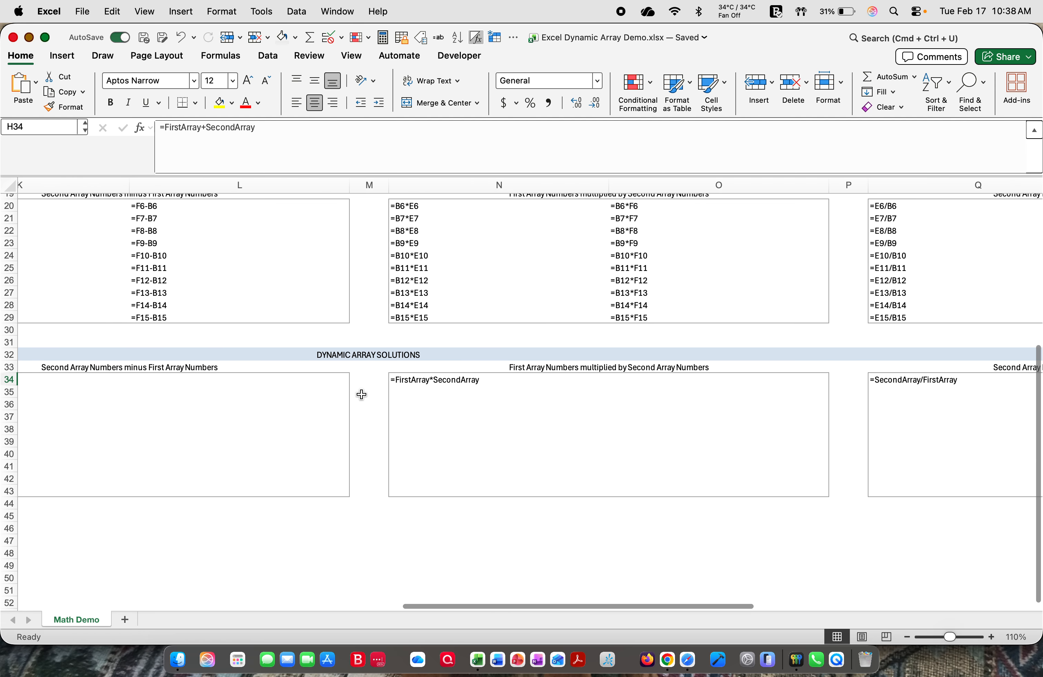
scroll(362, 395, "left", 4)
scroll(361, 395, "up", 1)
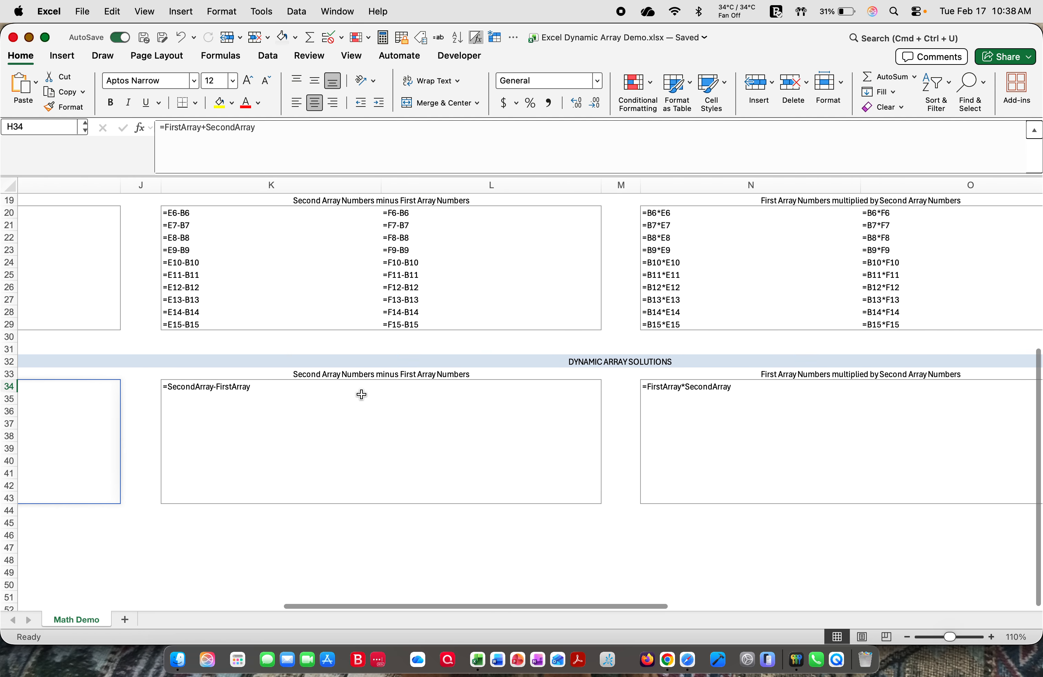
left_click(475, 35)
scroll(187, 388, "left", 10)
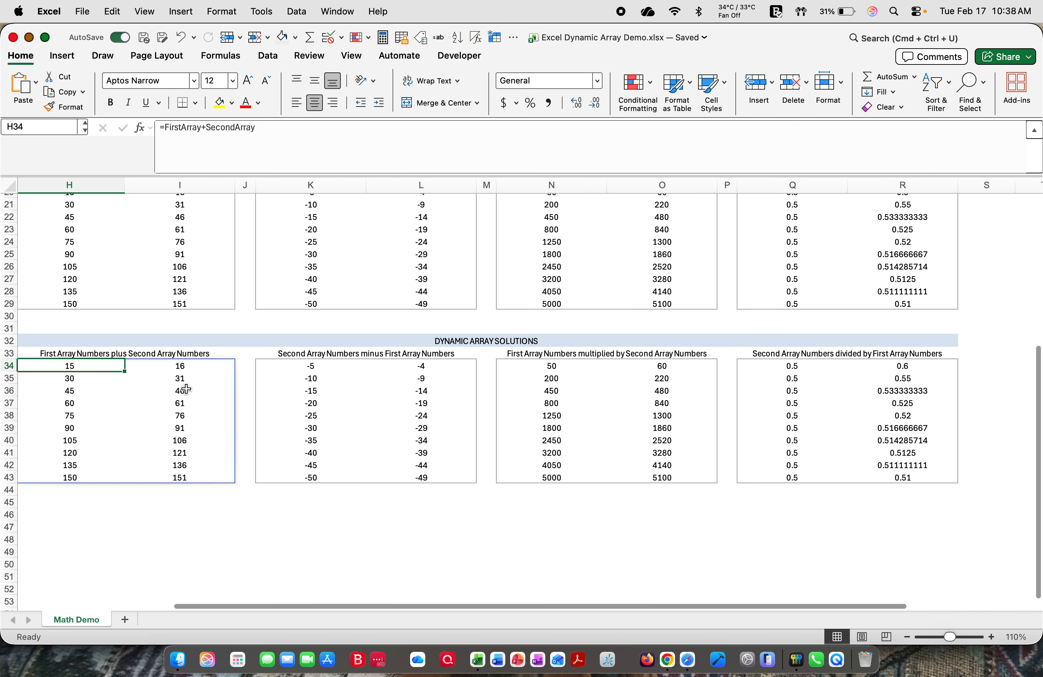
Step: Insert a sheet row at row 12, above the First Array value 70
scroll(187, 389, "up", 6)
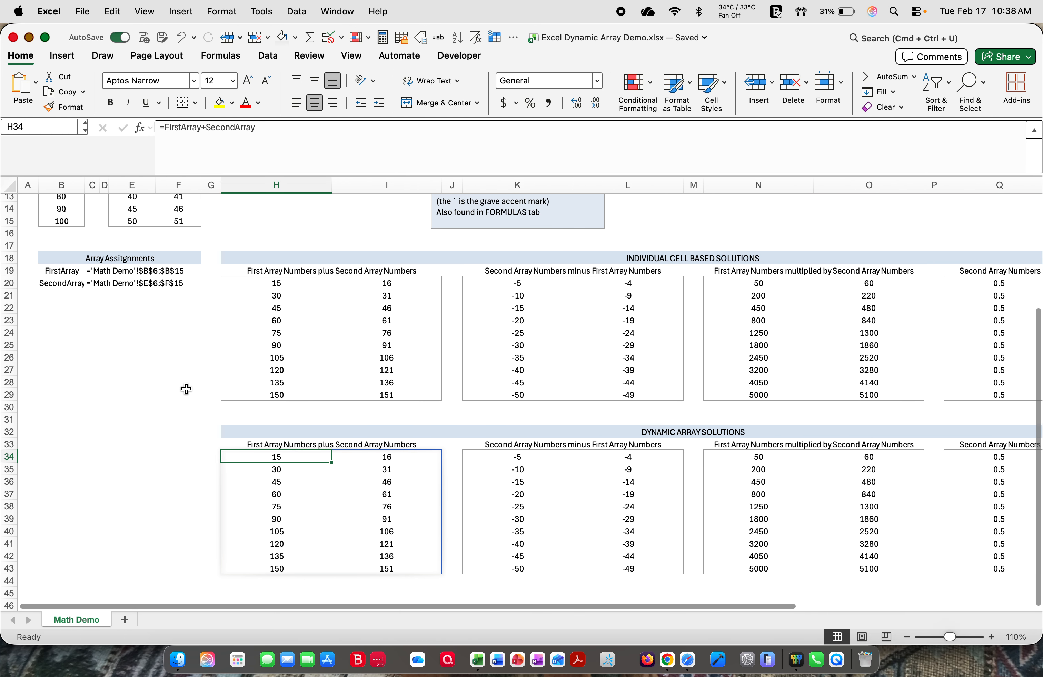
scroll(187, 389, "up", 2)
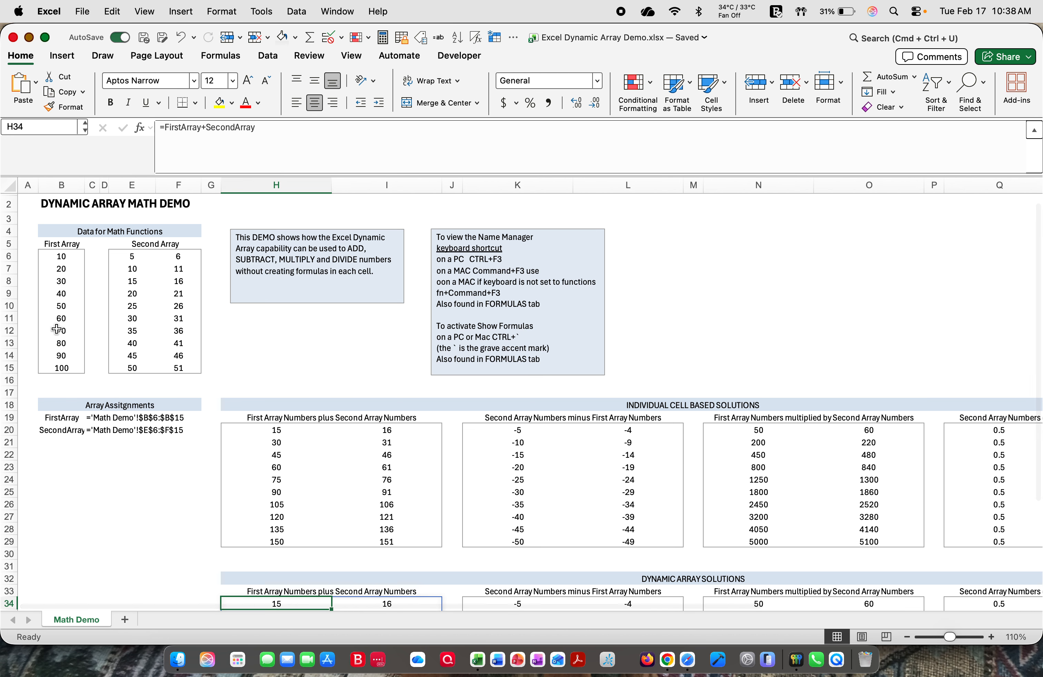
left_click(57, 329)
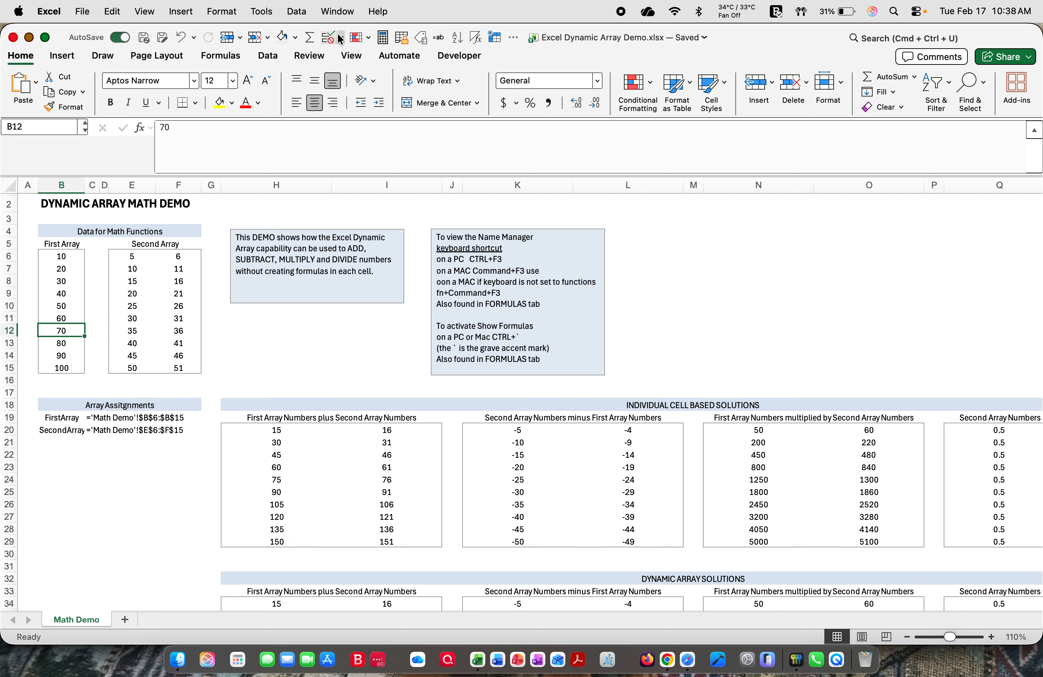
left_click(240, 37)
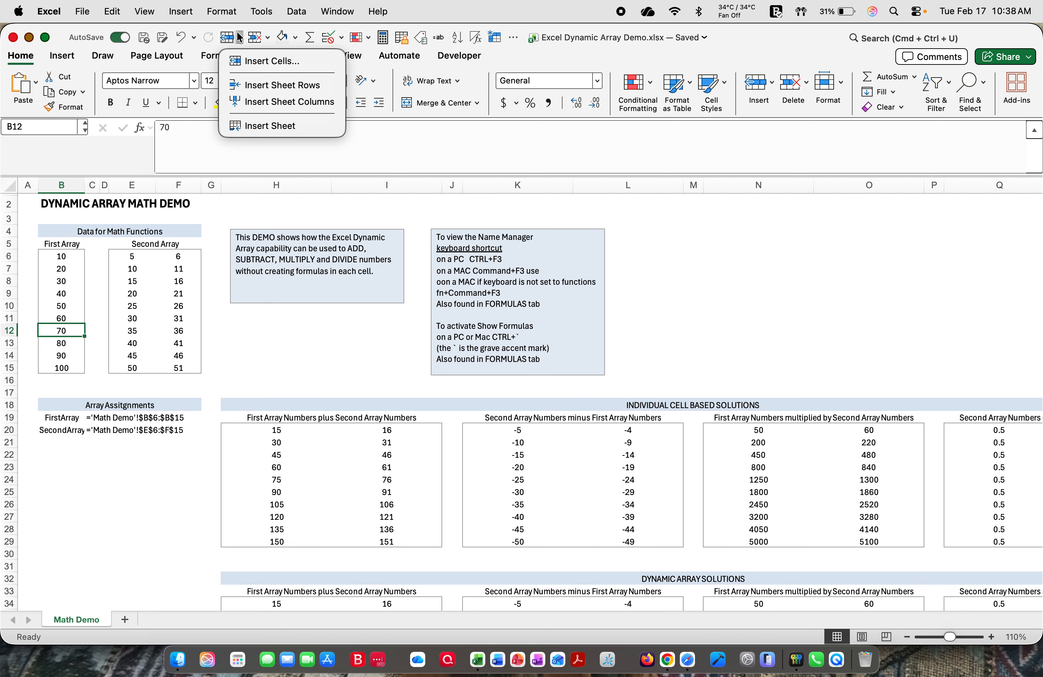
left_click(251, 86)
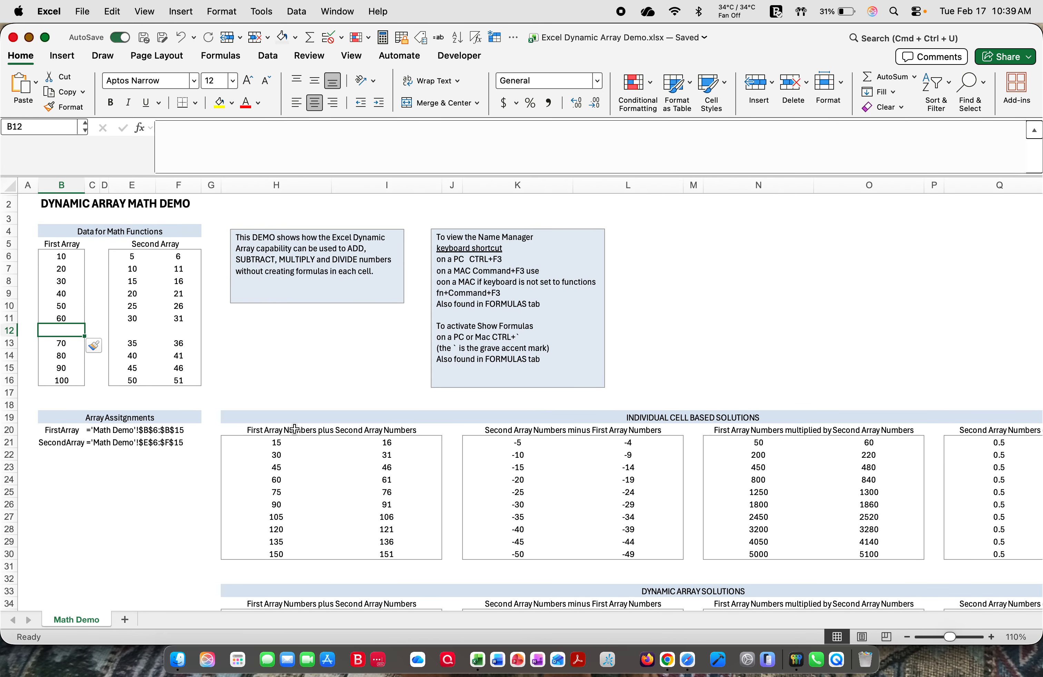
Step: Show the formulas and examine how the individual addition formulas in H25 to H27 reference the rows around the inserted row
scroll(295, 429, "down", 3)
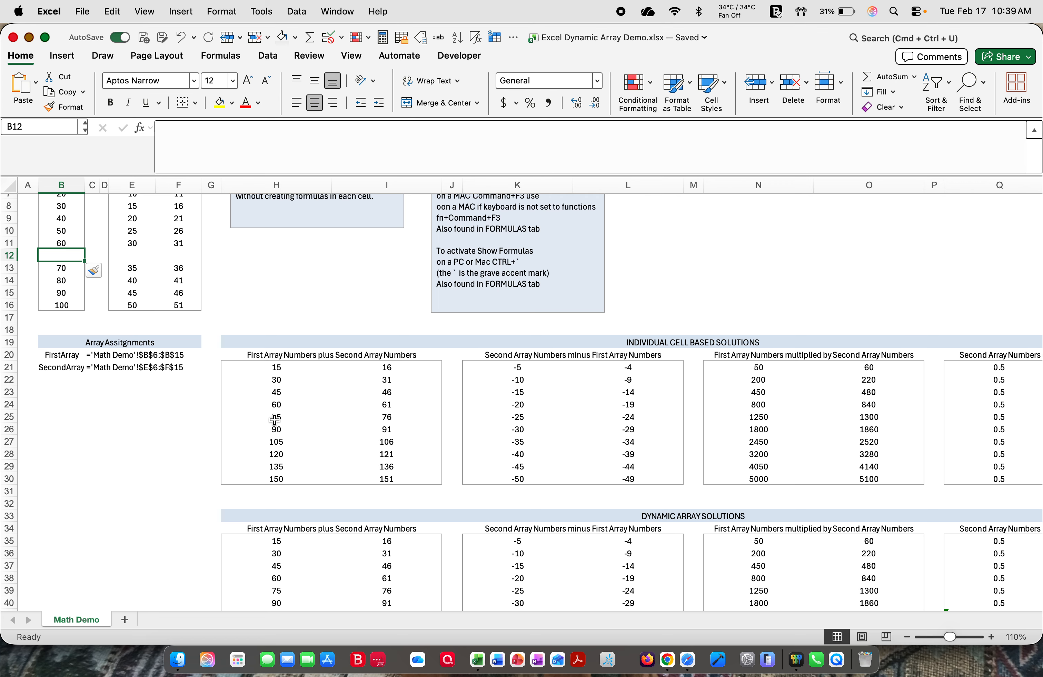
left_click(275, 419)
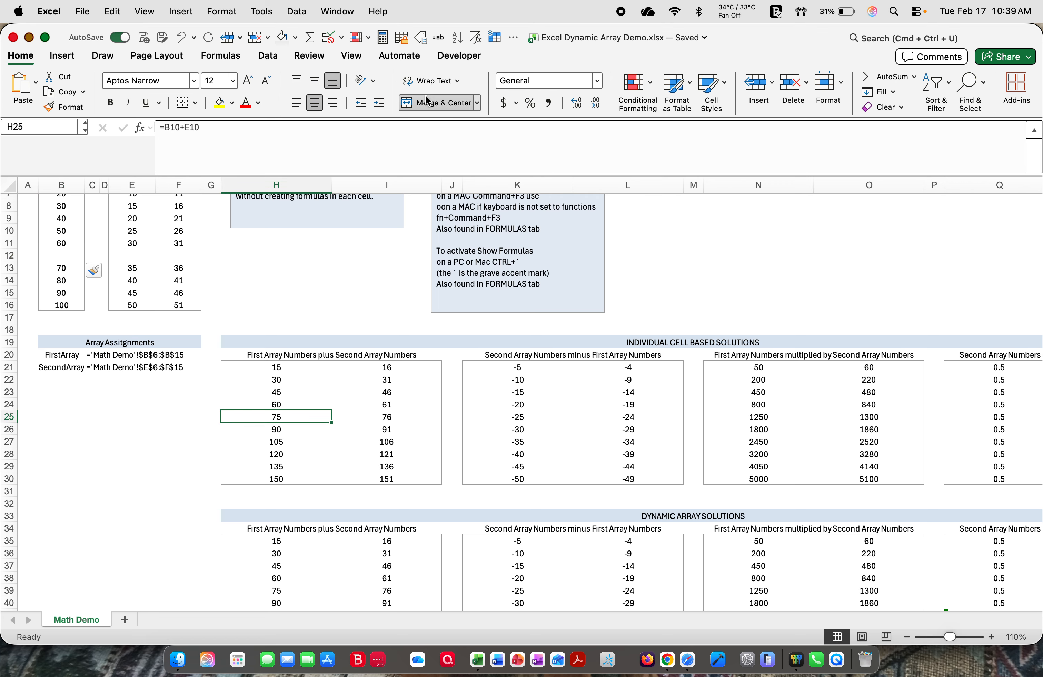
left_click(476, 36)
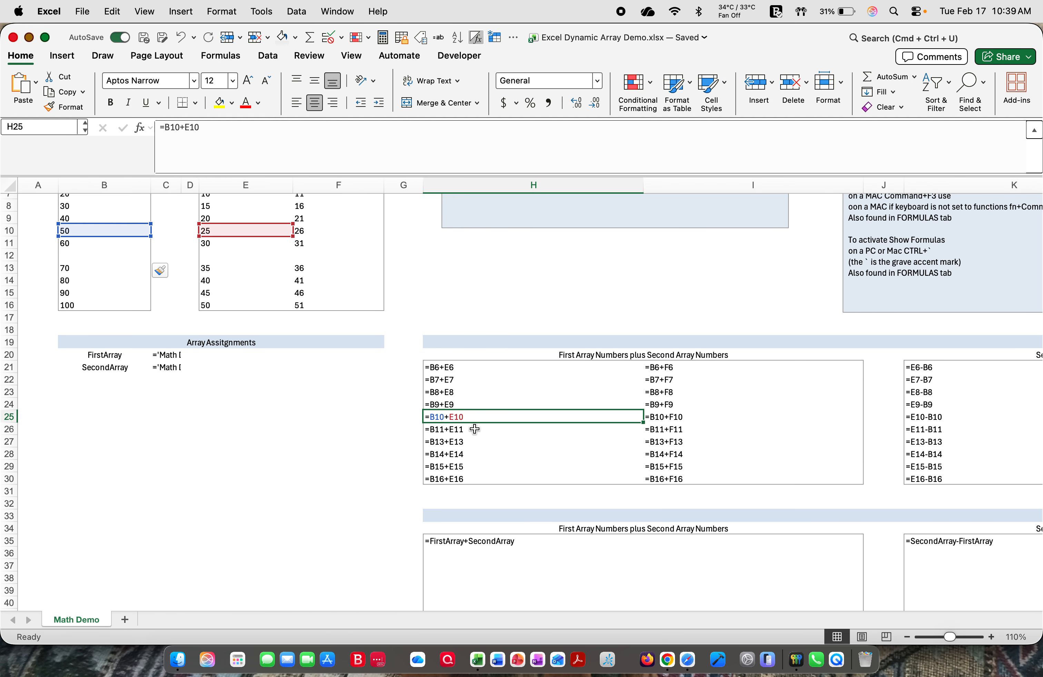
left_click(457, 427)
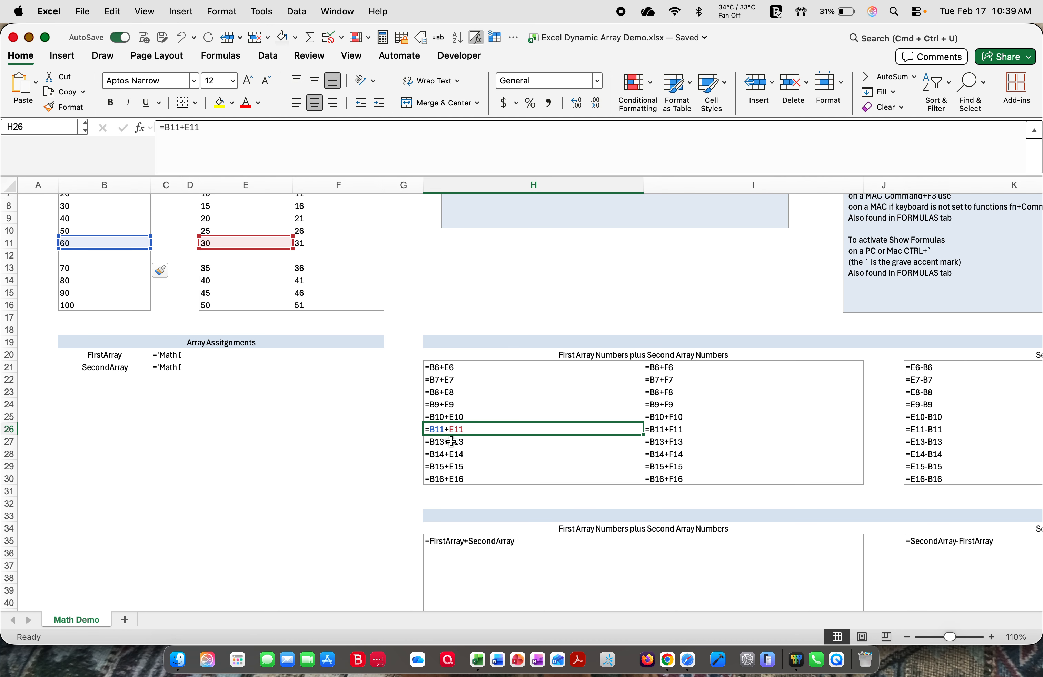
left_click(451, 441)
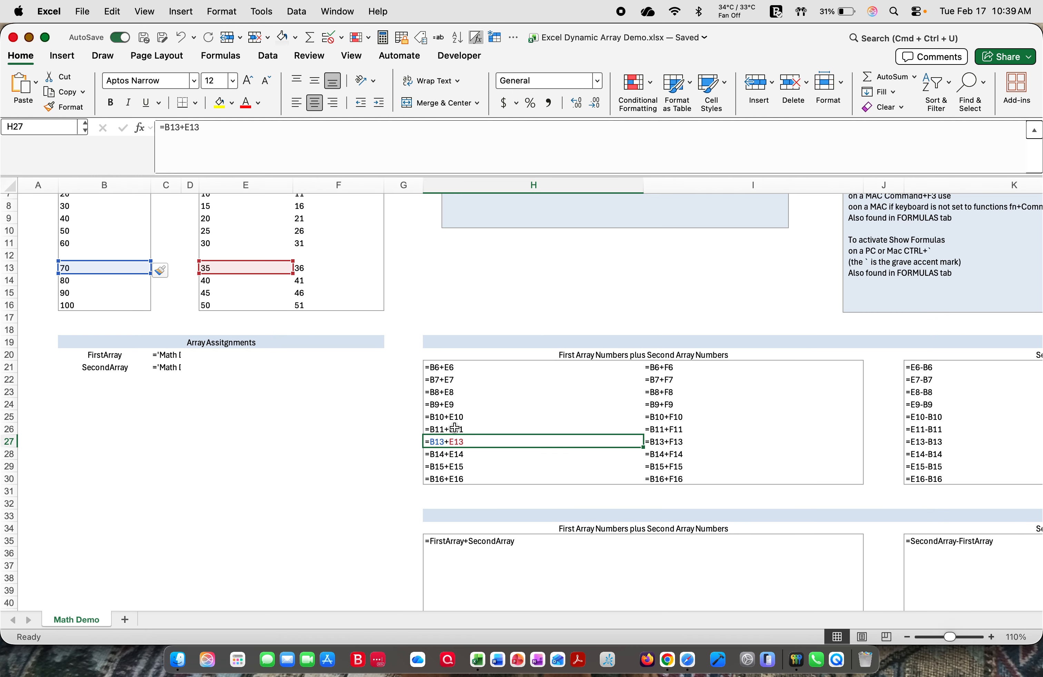
left_click(455, 427)
left_click(453, 441)
scroll(536, 540, "down", 3)
scroll(535, 540, "up", 5)
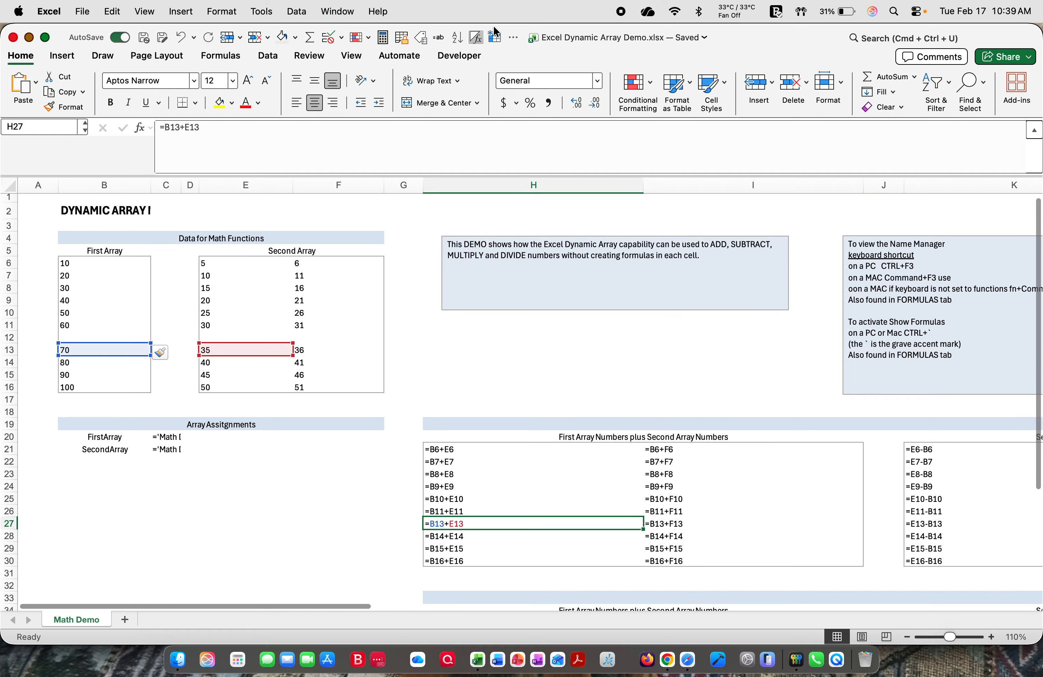
Step: Switch back to calculated results and inspect the dynamic array addition at H41
left_click(471, 39)
scroll(359, 454, "down", 5)
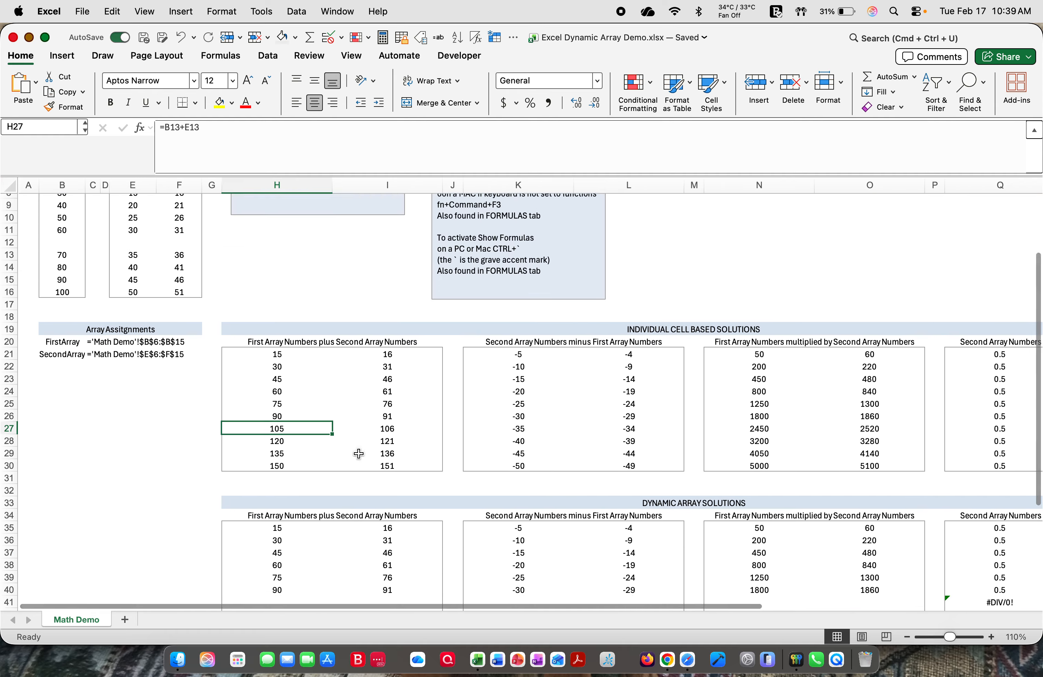
left_click_drag(266, 497, 224, 494)
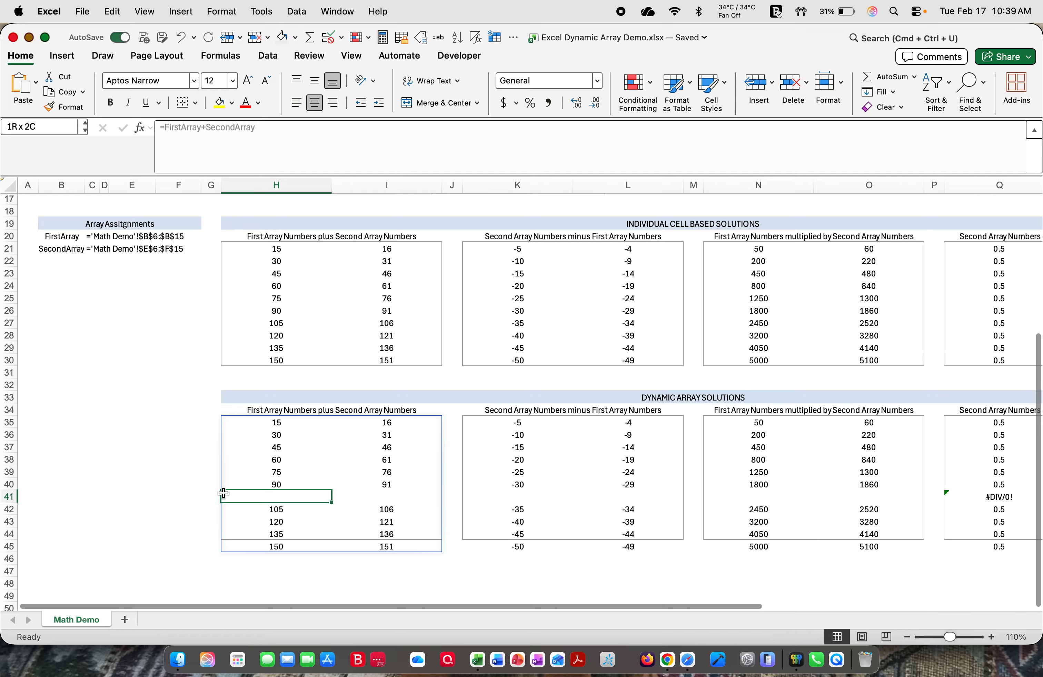
Step: Fill the blank data row 12 with 100 in First Array and 150 and 200 in the two Second Array columns
scroll(133, 411, "up", 10)
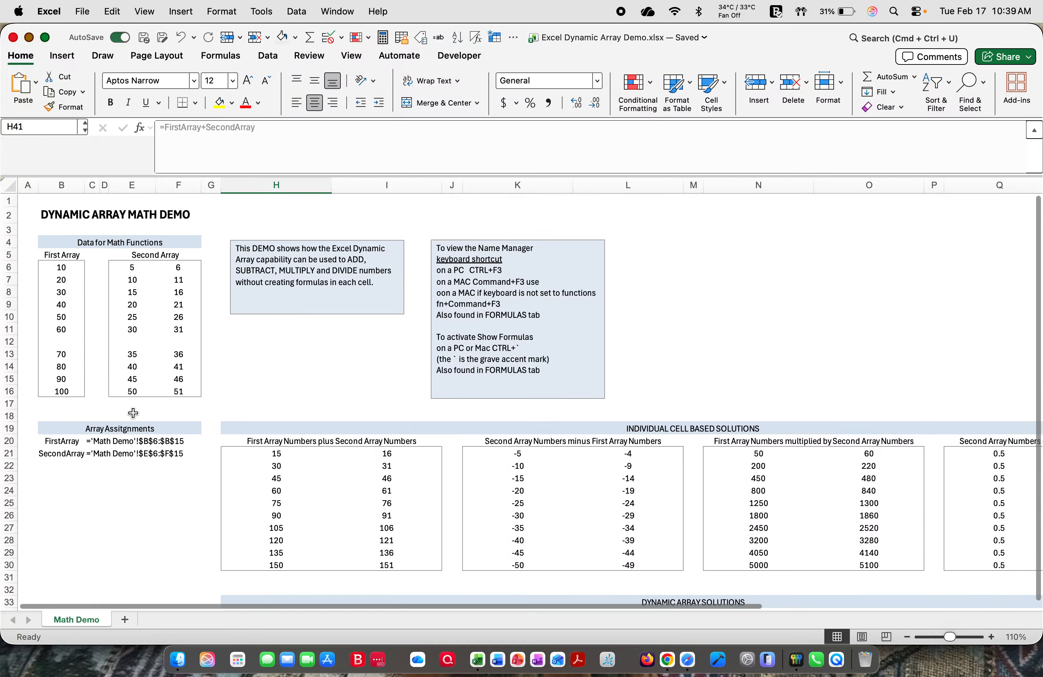
left_click(55, 339)
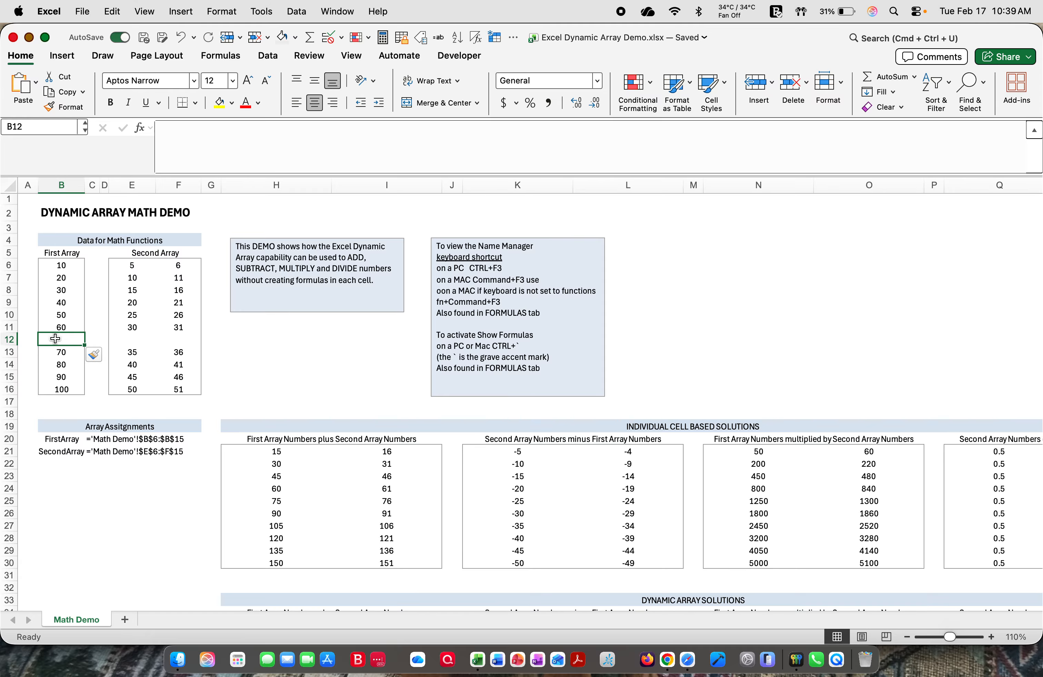
type("100")
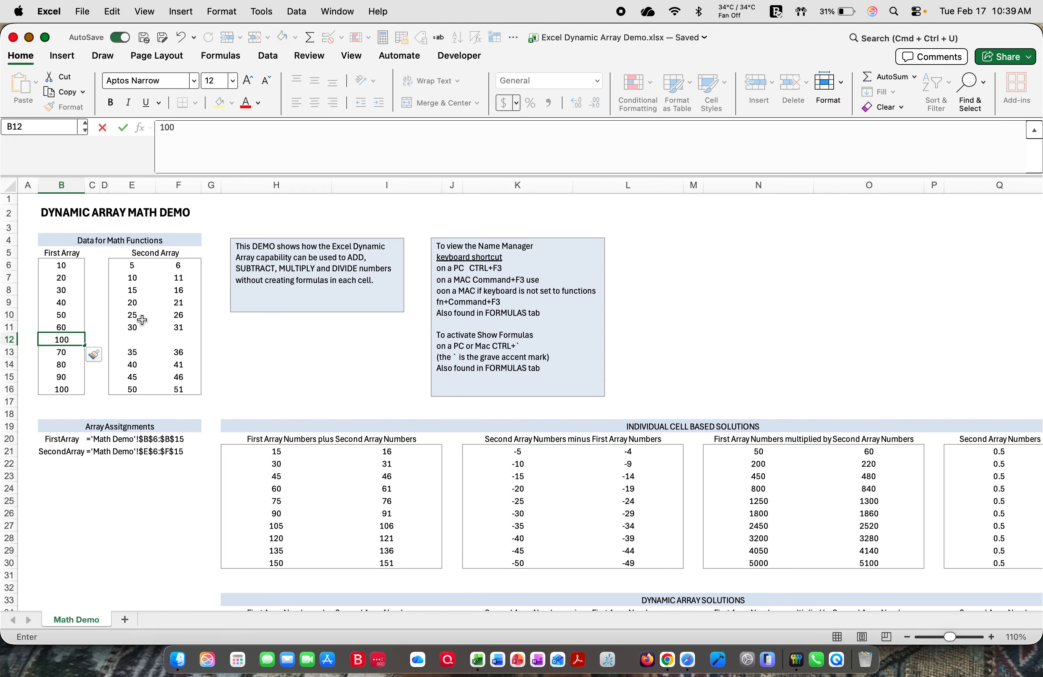
left_click(130, 339)
type("15")
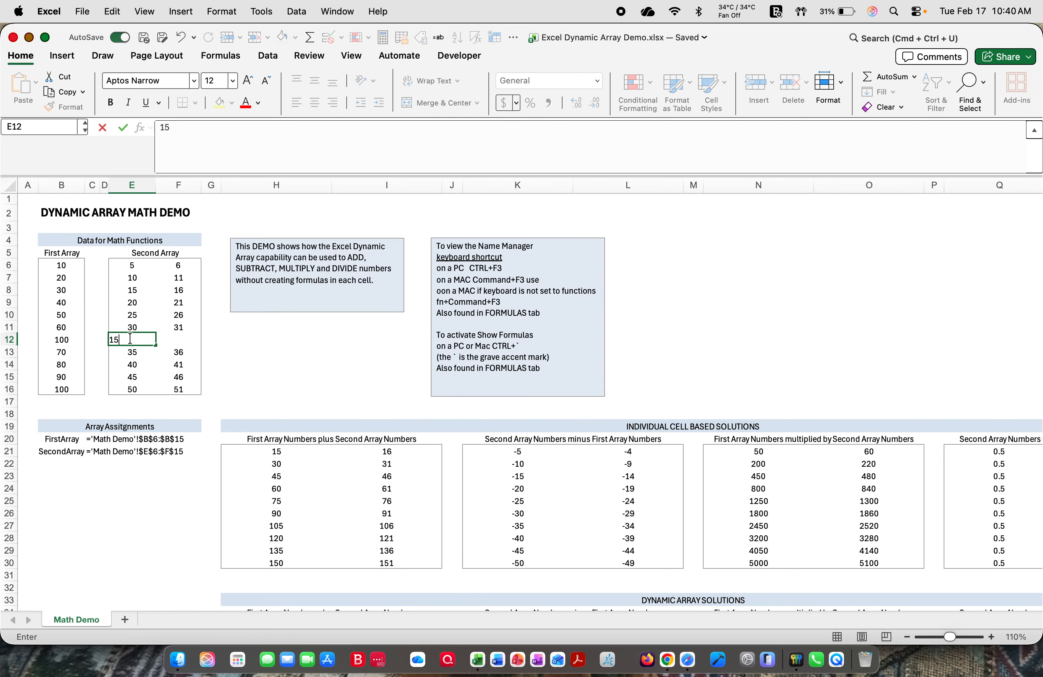
type("0")
left_click(168, 337)
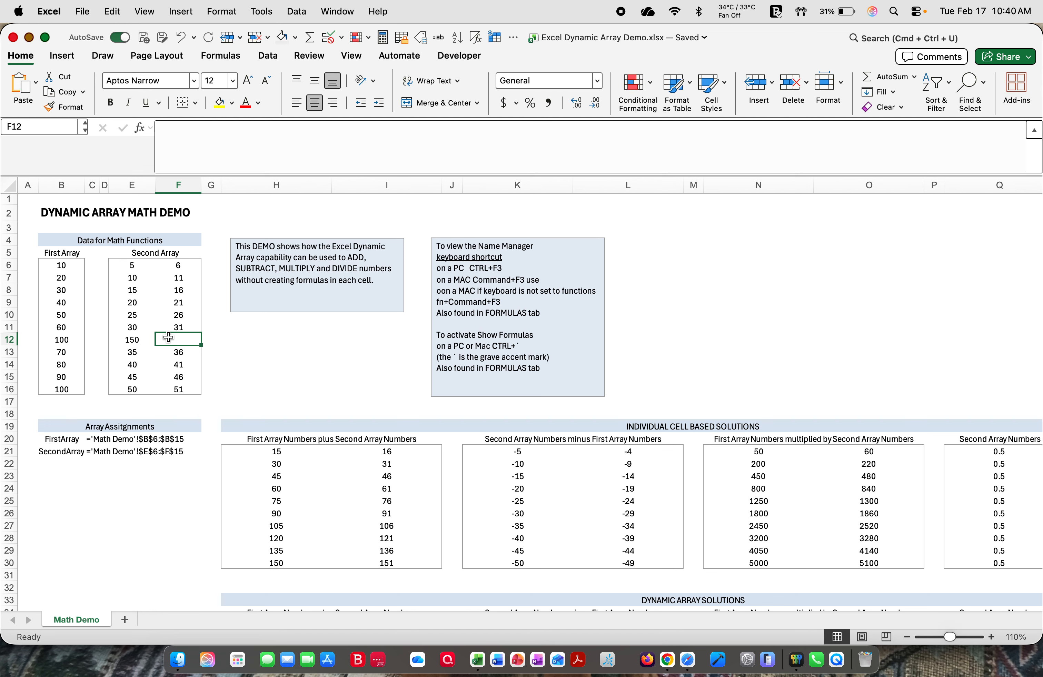
type("200")
key("Return")
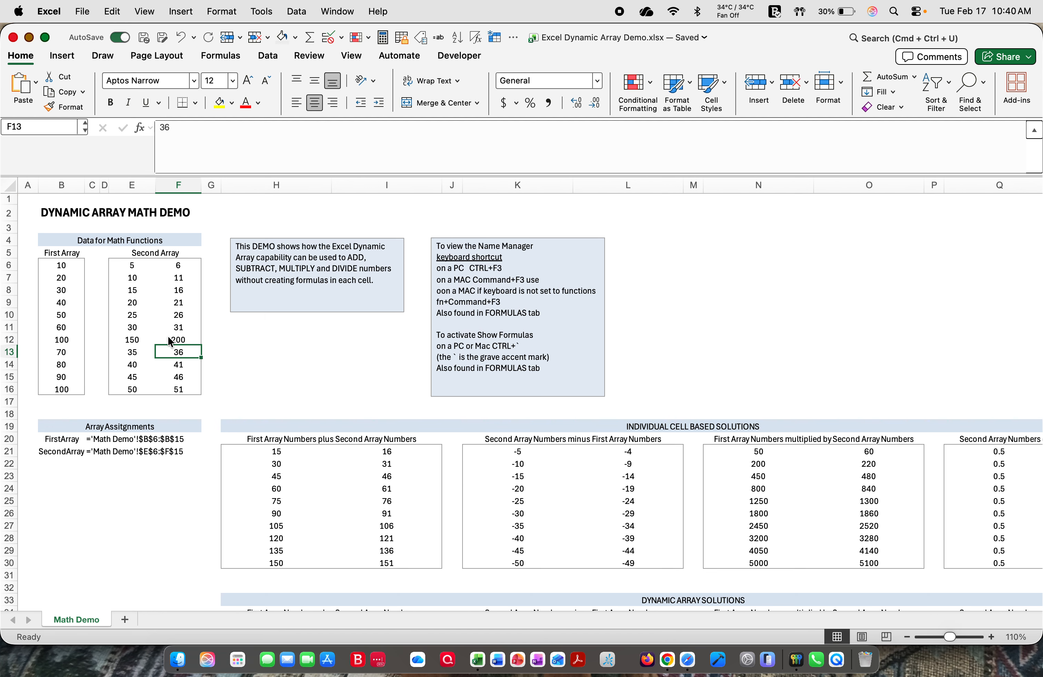
Step: Examine row 41 across the dynamic array solutions and compare it with the individual cell based solutions
scroll(190, 582, "down", 5)
scroll(189, 582, "down", 3)
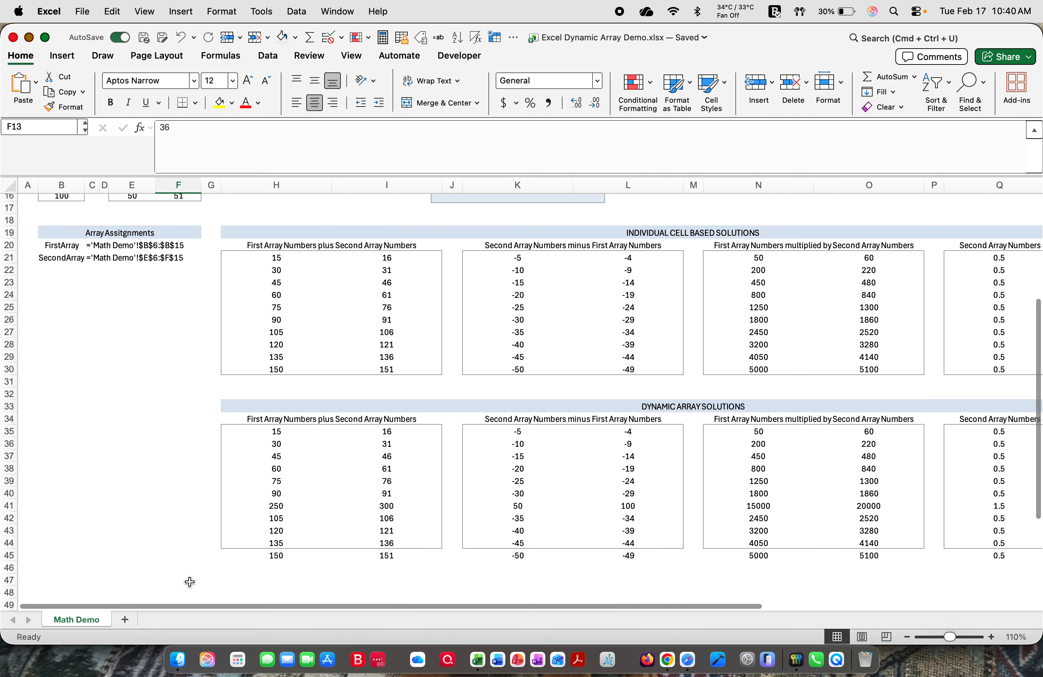
left_click(269, 505)
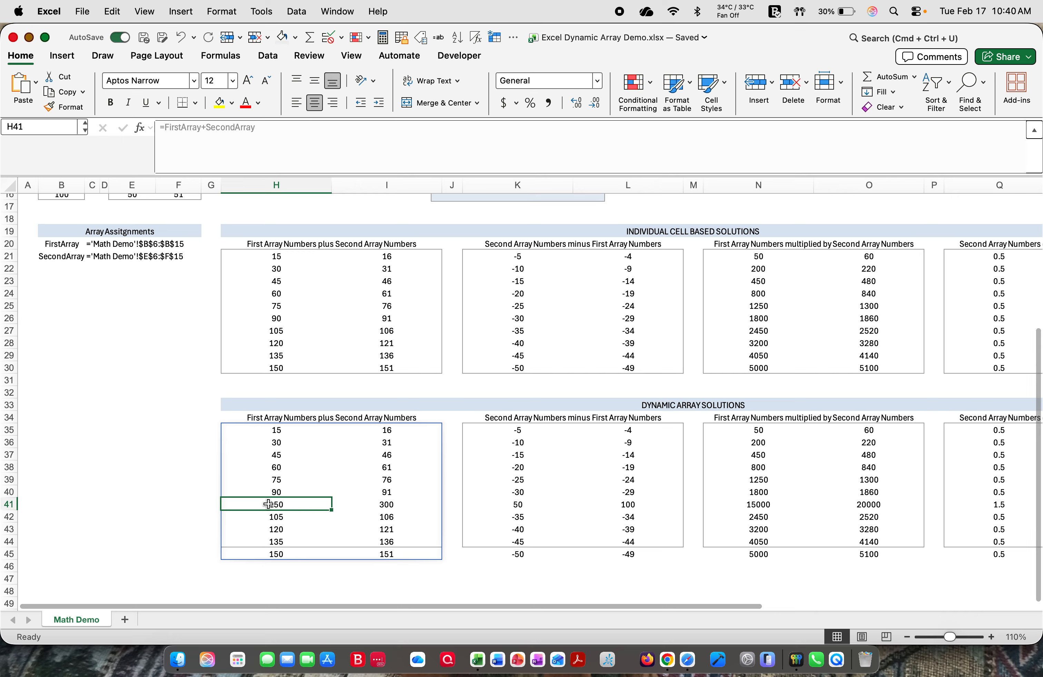
left_click(8, 505)
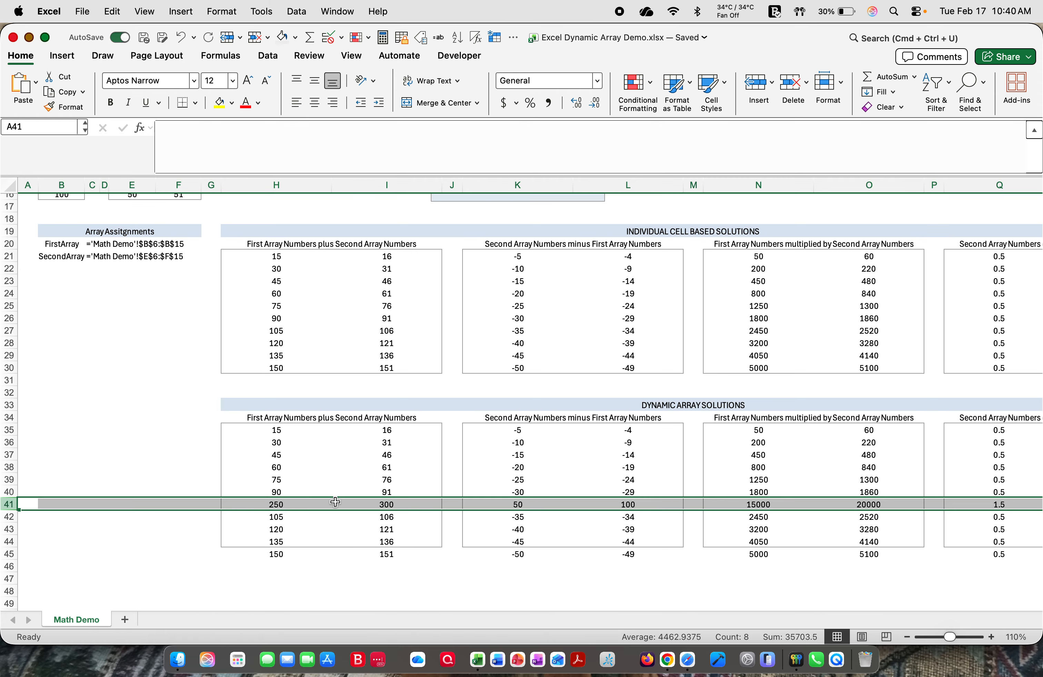
scroll(320, 500, "right", 6)
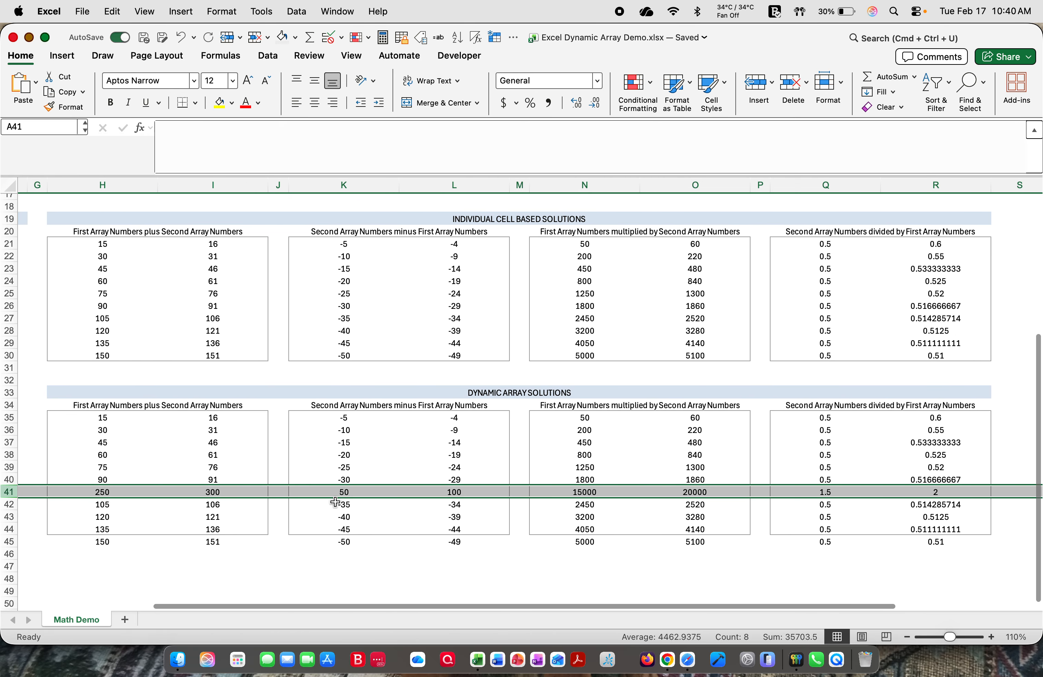
scroll(335, 502, "left", 6)
scroll(335, 502, "up", 5)
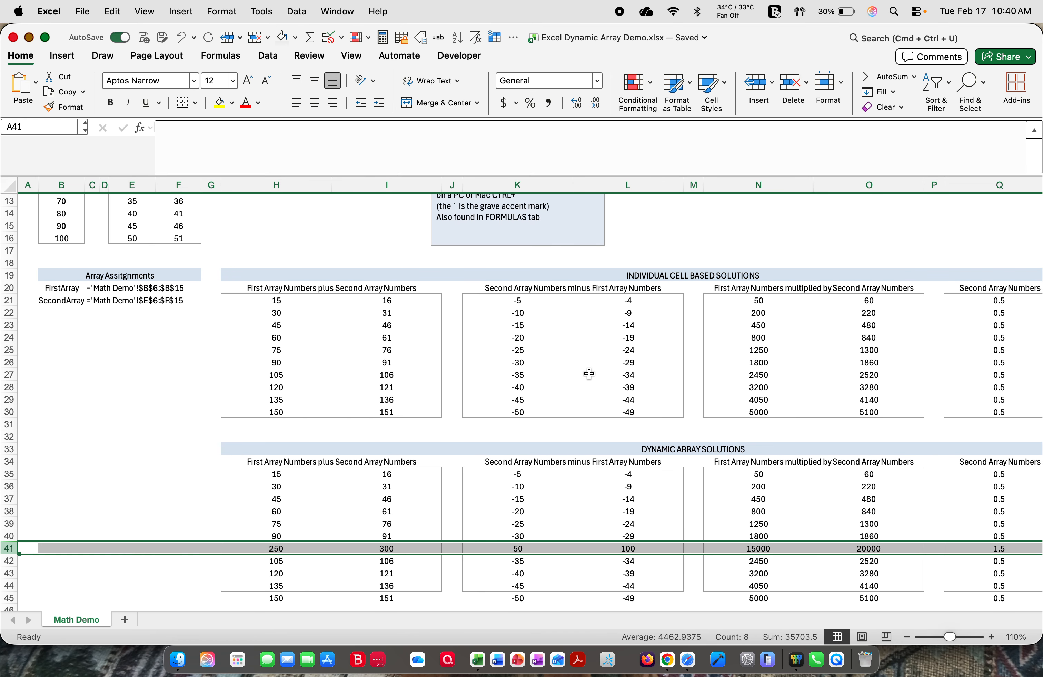
scroll(589, 374, "right", 5)
scroll(589, 374, "left", 5)
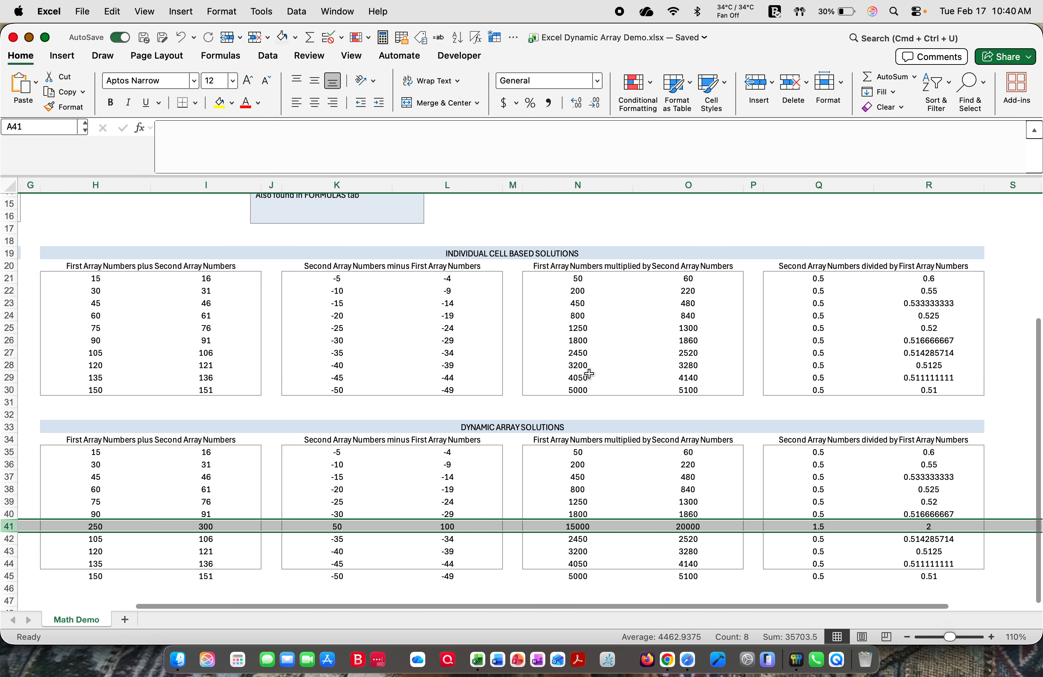
Step: Delete sheet row 12, which holds the added values 100, 150 and 200
scroll(589, 374, "up", 5)
scroll(589, 374, "down", 1)
scroll(589, 374, "right", 1)
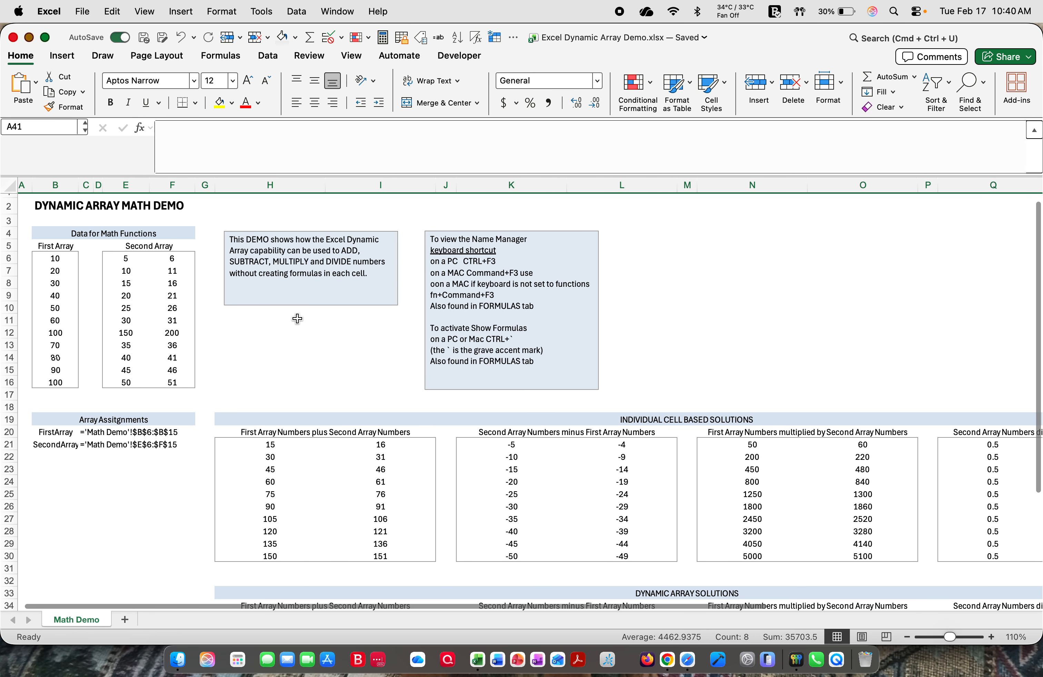
left_click(52, 332)
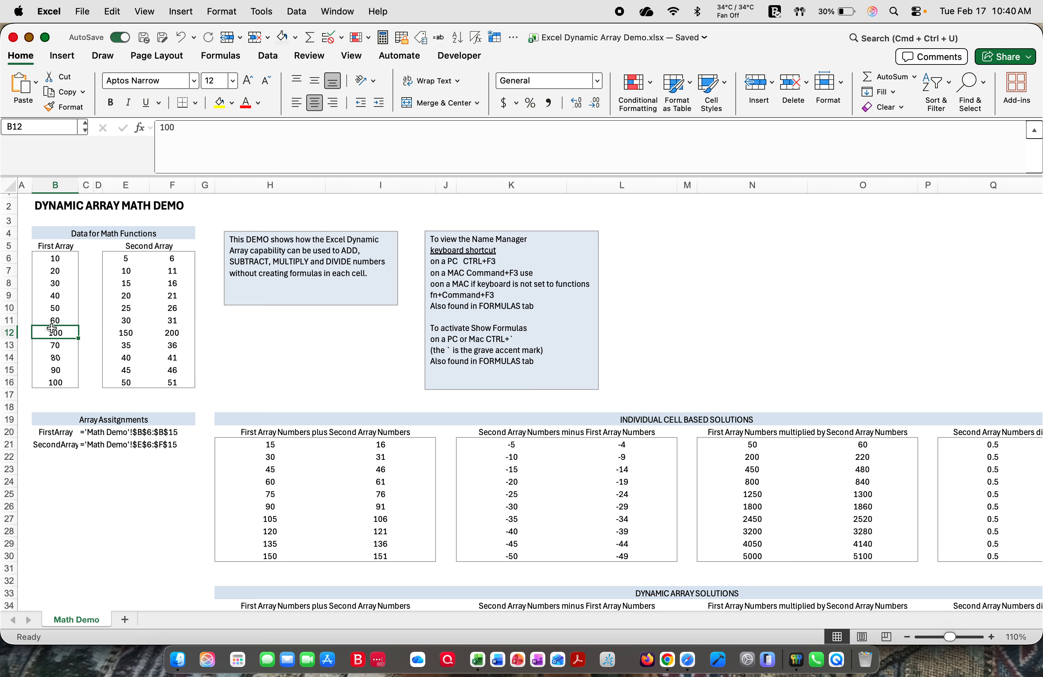
left_click(268, 38)
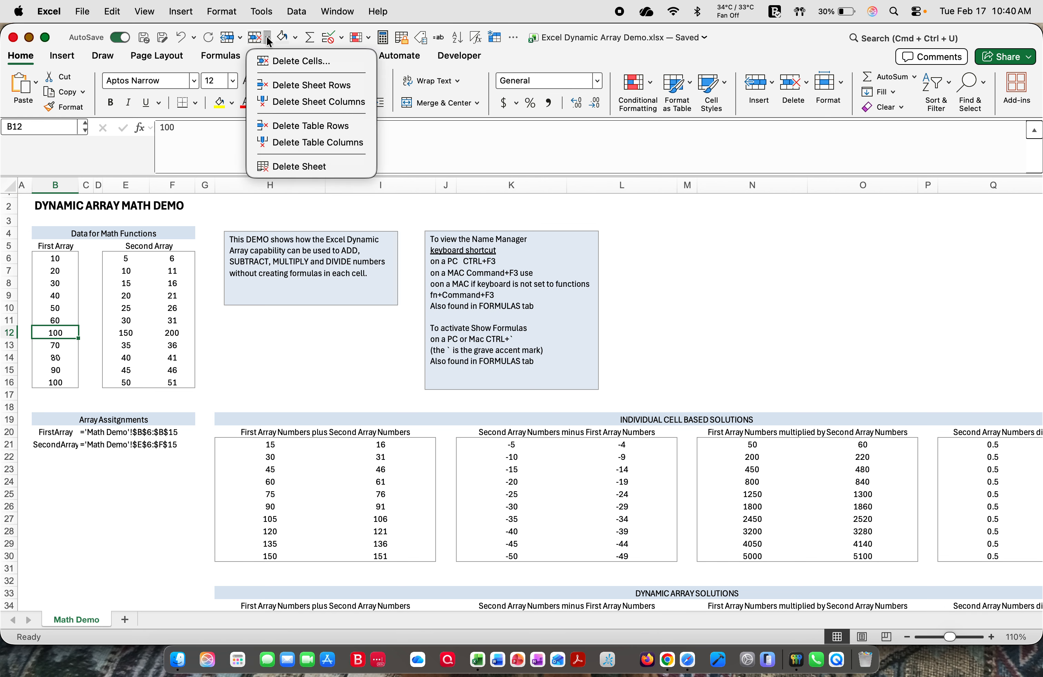
left_click(286, 85)
Step: Change the dynamic array division formula in Q34 to =ROUND(SecondArray/FirstArray,2)
scroll(171, 511, "down", 5)
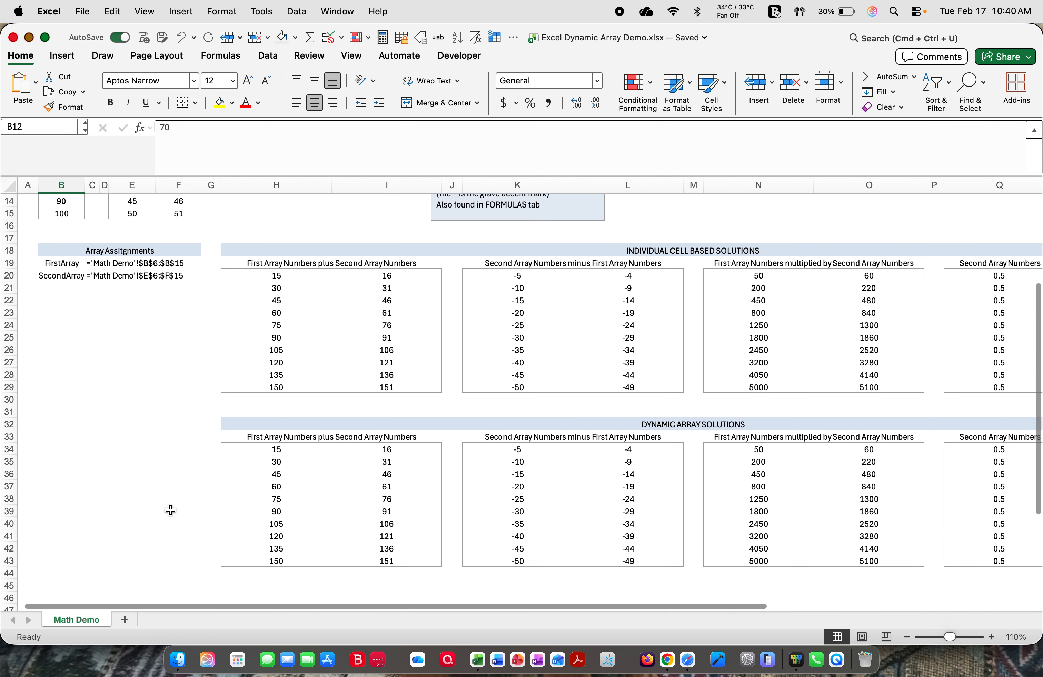
scroll(171, 510, "down", 3)
scroll(171, 510, "right", 7)
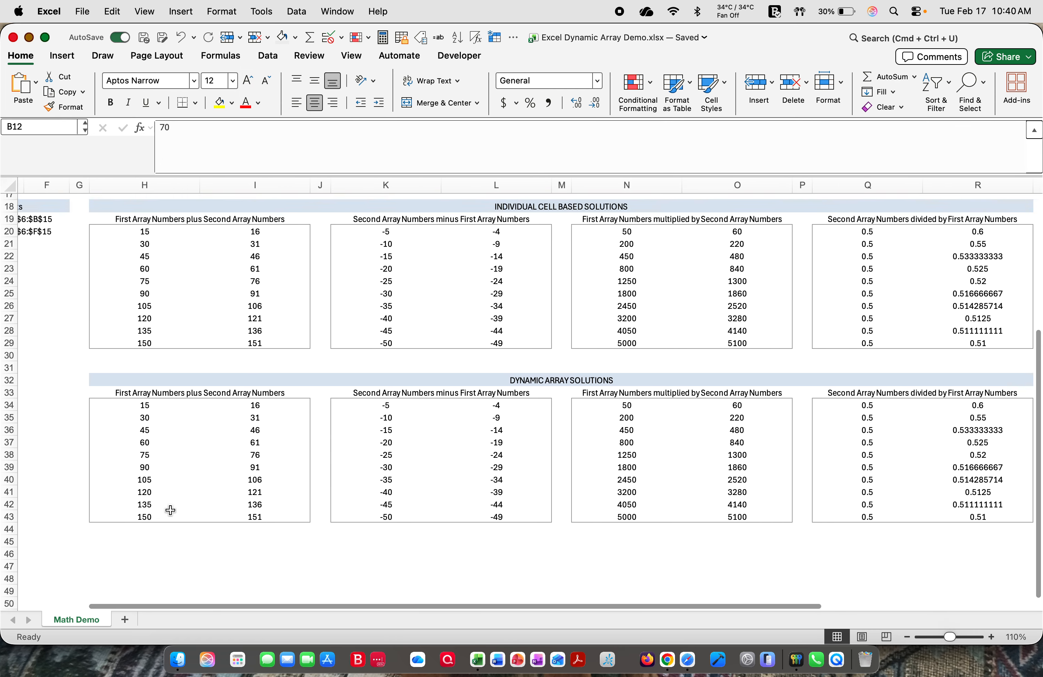
scroll(171, 510, "up", 2)
scroll(171, 510, "right", 3)
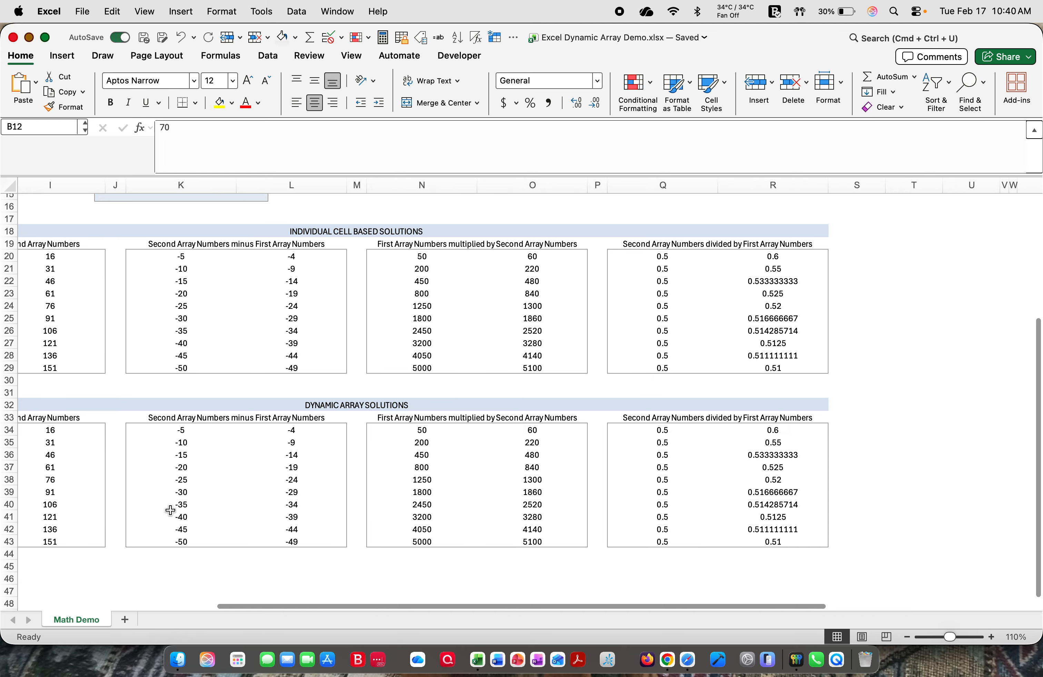
scroll(170, 510, "right", 1)
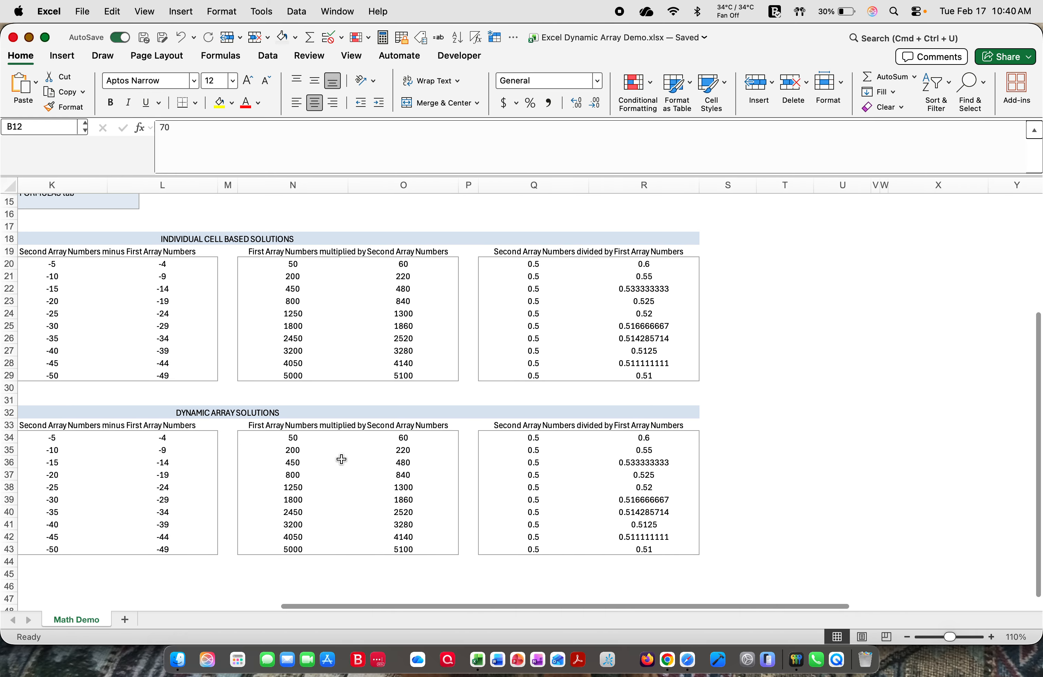
left_click(528, 439)
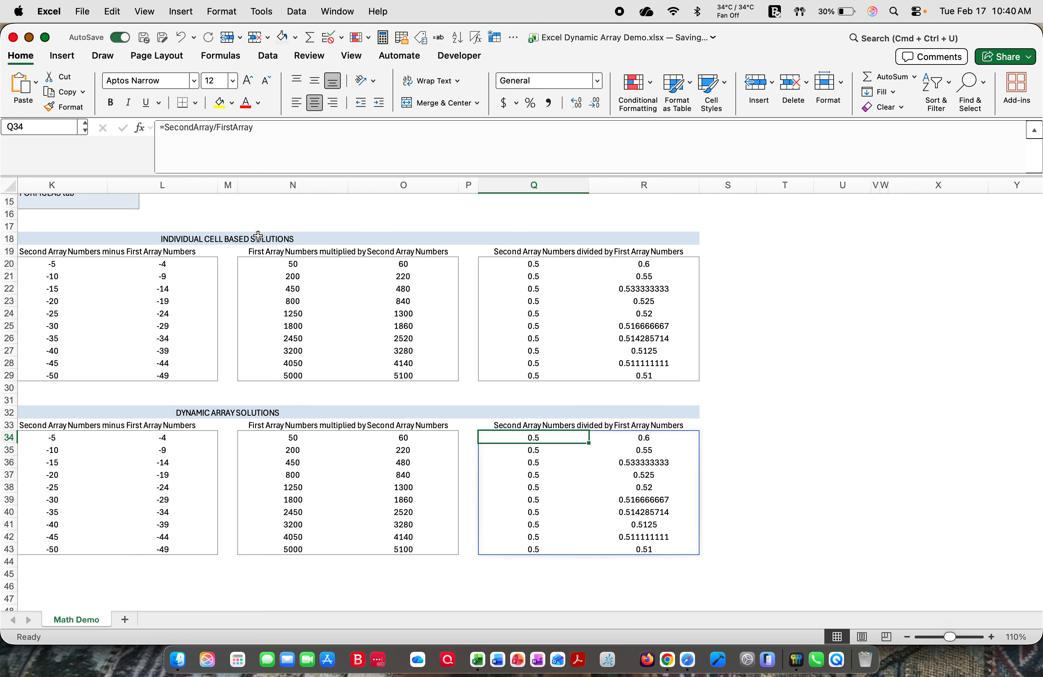
left_click(165, 127)
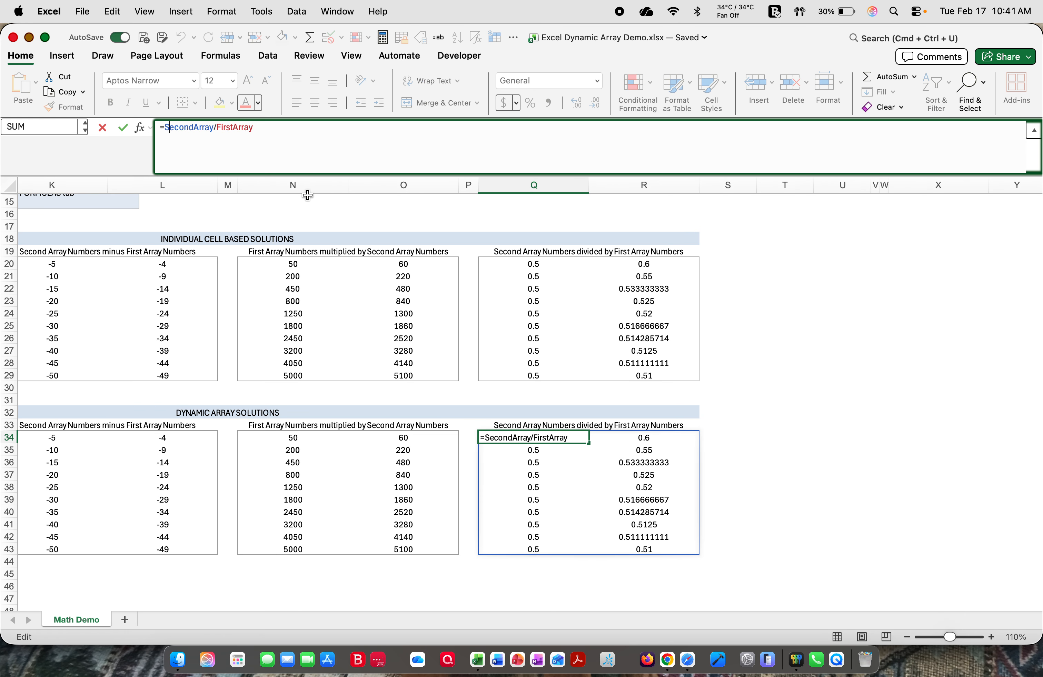
type("rou")
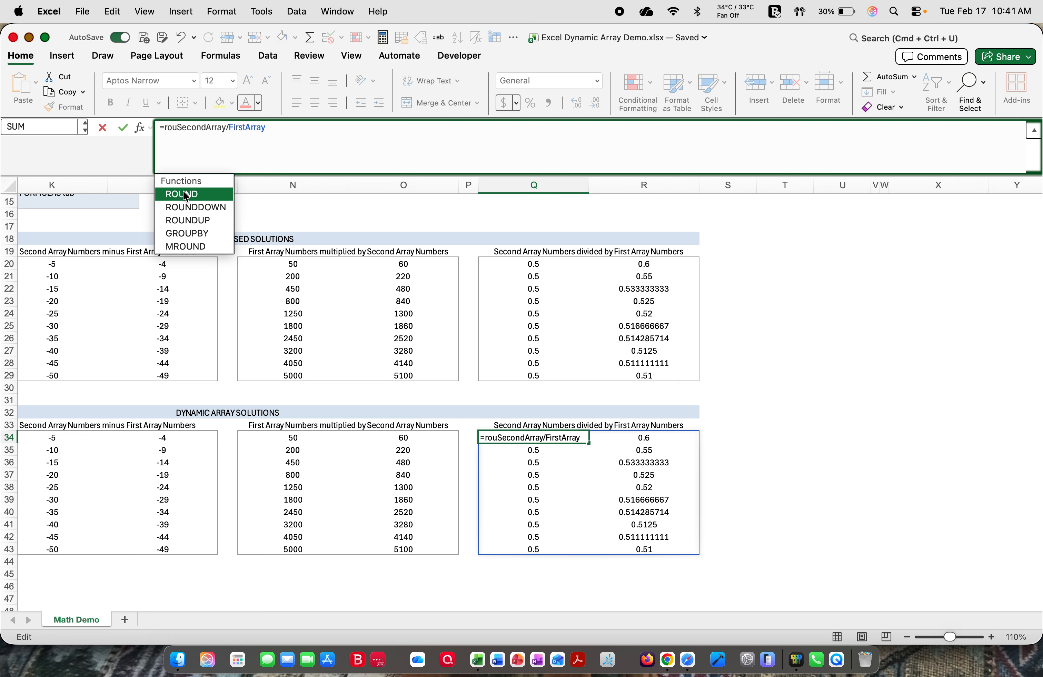
double_click(186, 195)
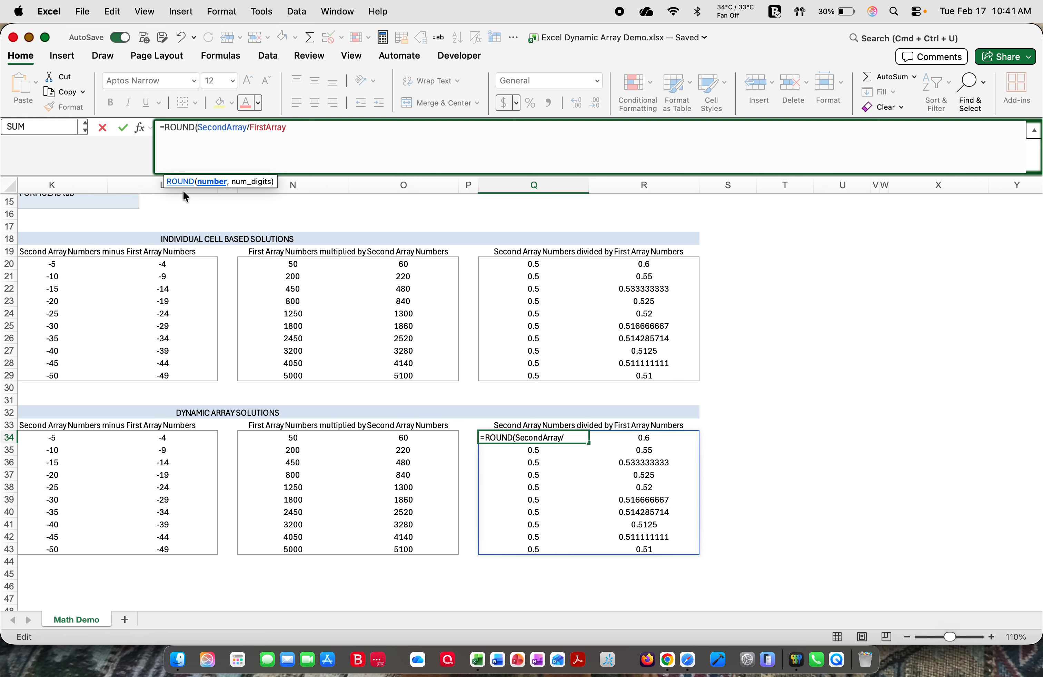
double_click(291, 127)
left_click(291, 127)
type(",")
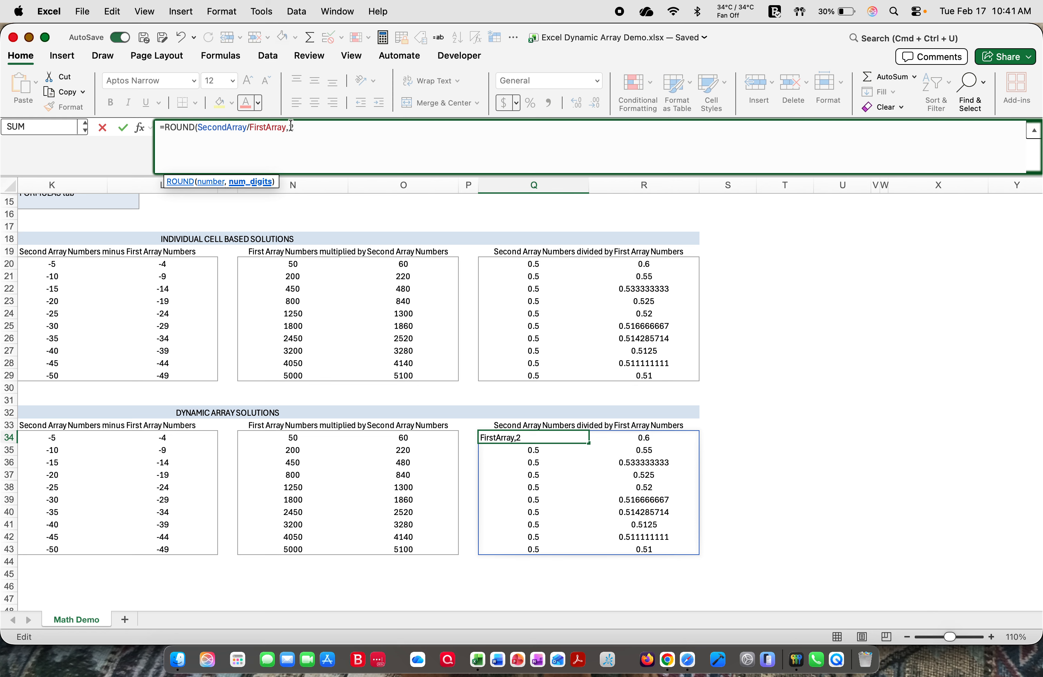
type("2)")
key("Return")
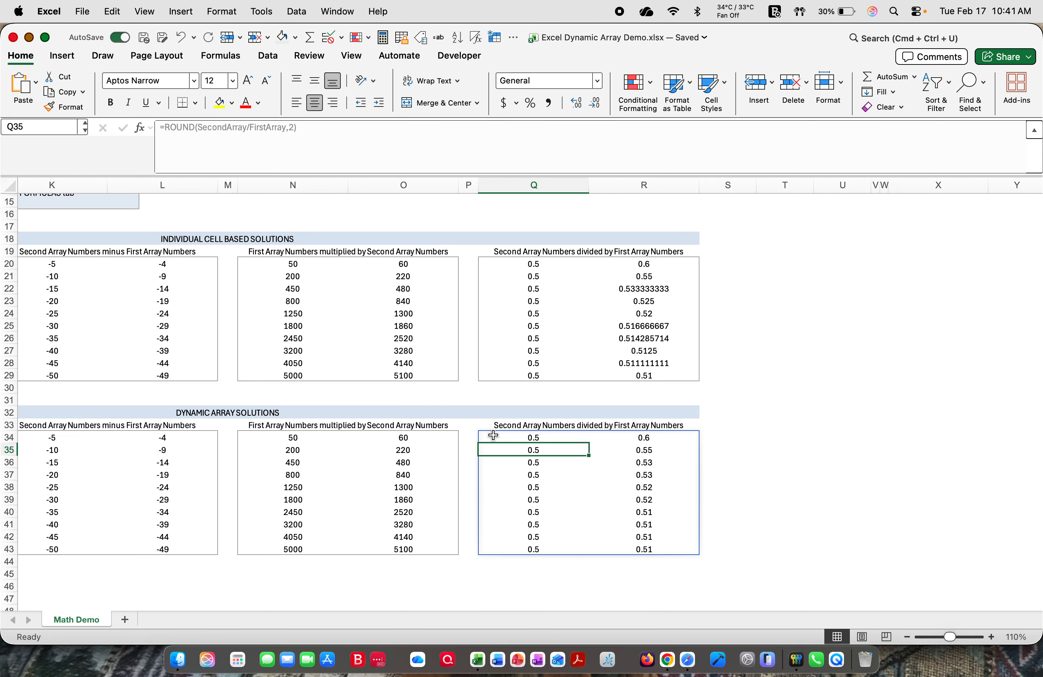
Step: Compare the rounded dynamic array formula in Q34 with the individual division formulas in Q20 and R20
left_click(527, 438)
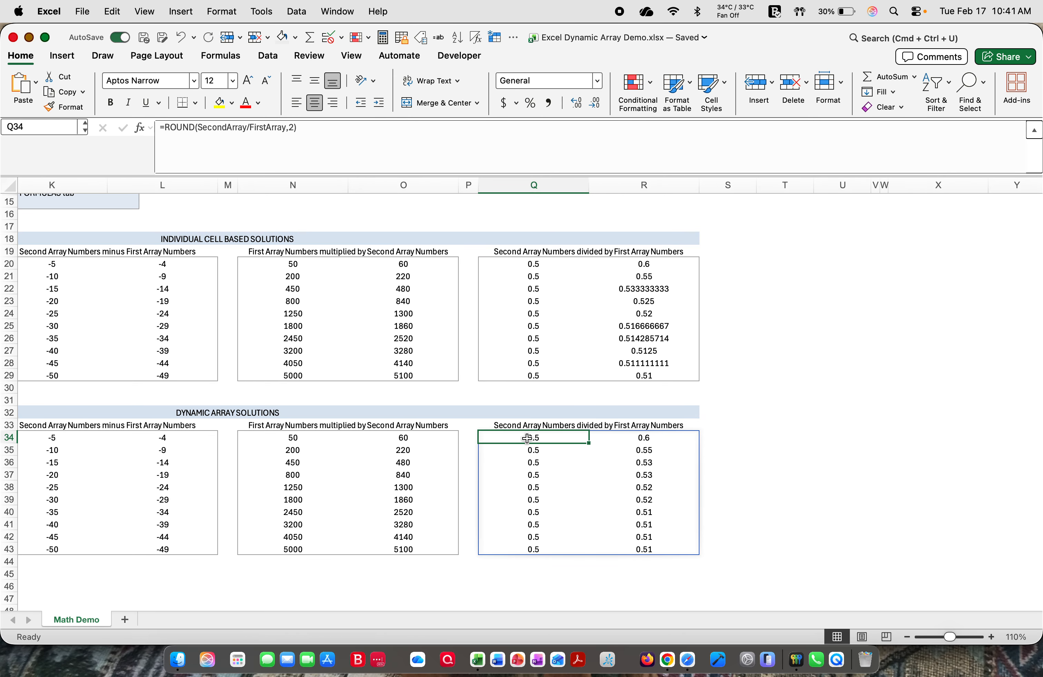
left_click(533, 265)
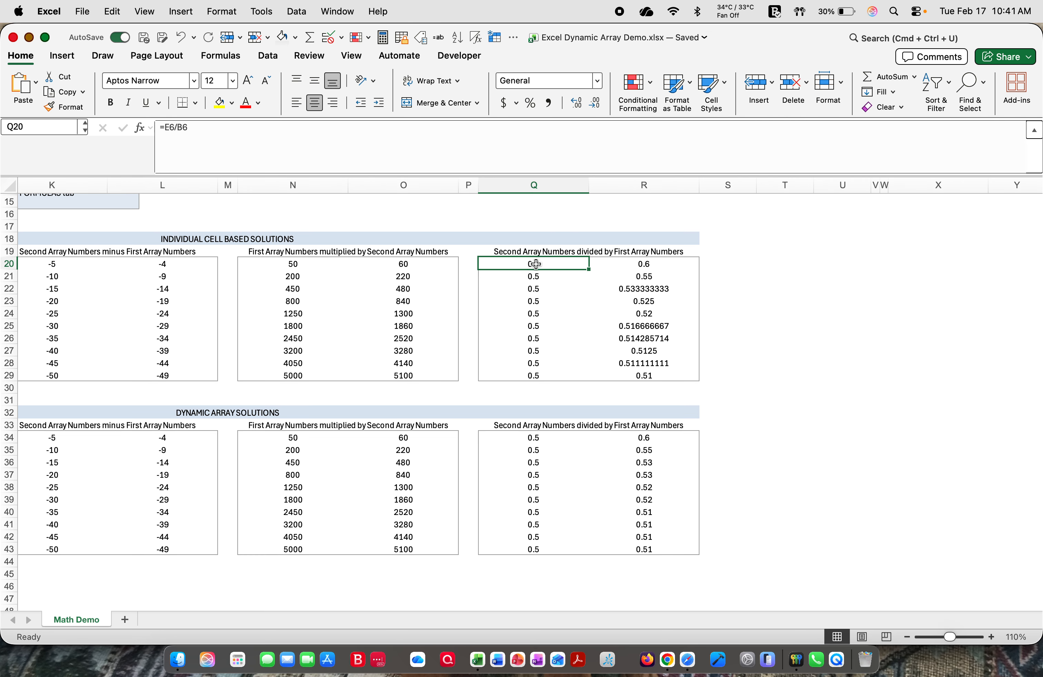
left_click(645, 266)
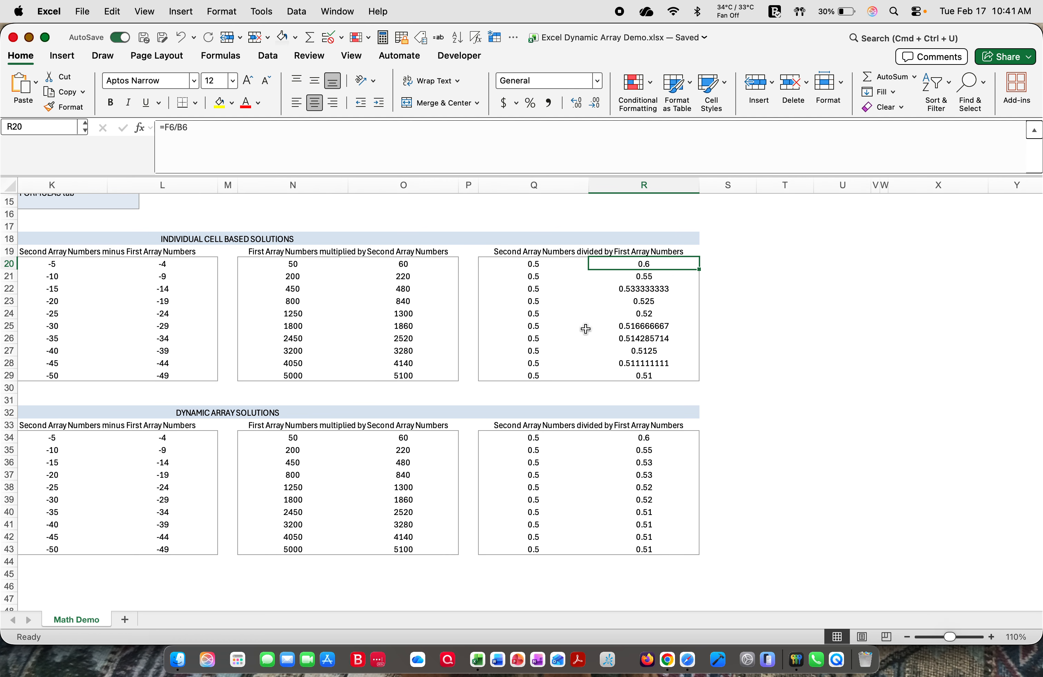
Step: Return to the start of the sheet and select the DYNAMIC ARRAY MATH DEMO title cell B2
scroll(586, 330, "left", 3)
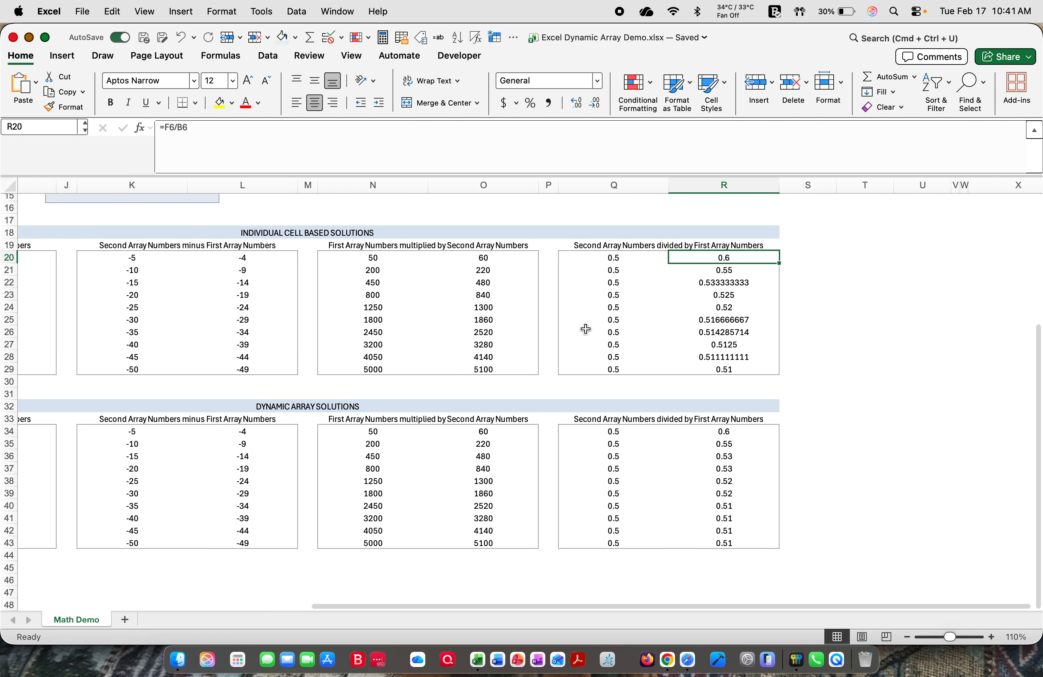
scroll(586, 329, "left", 10)
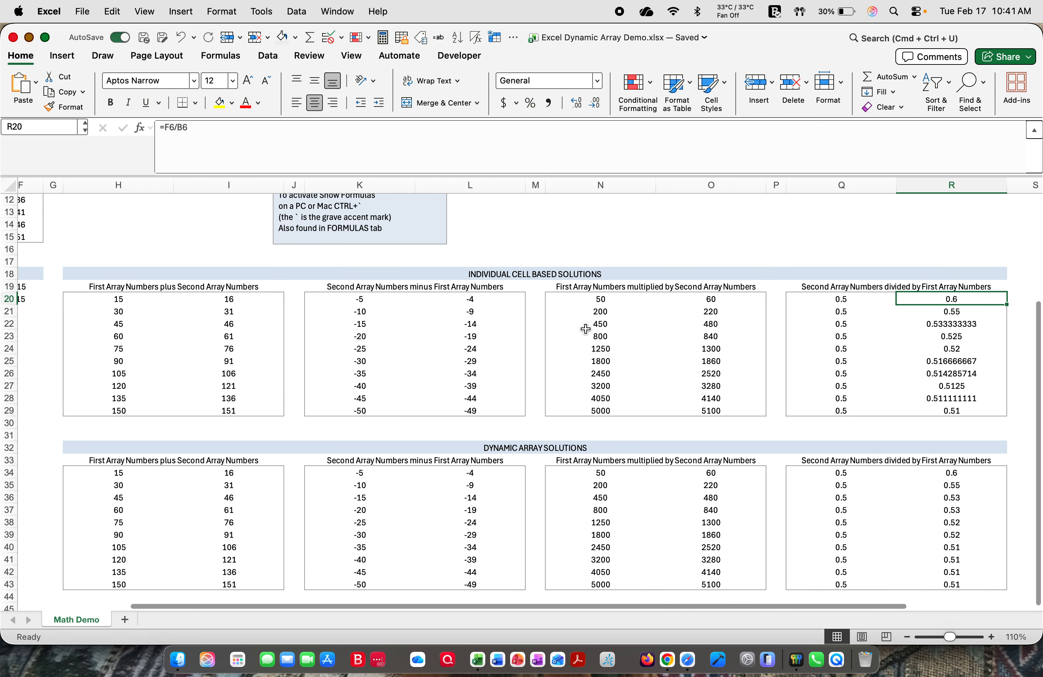
scroll(585, 330, "up", 5)
scroll(585, 329, "down", 1)
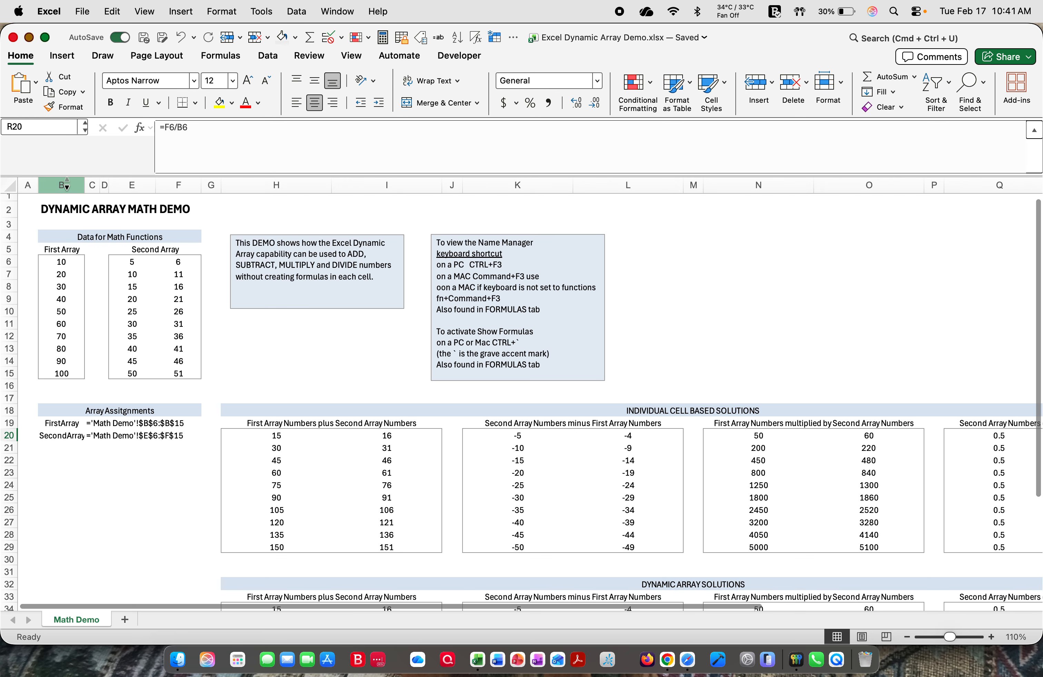
left_click(53, 211)
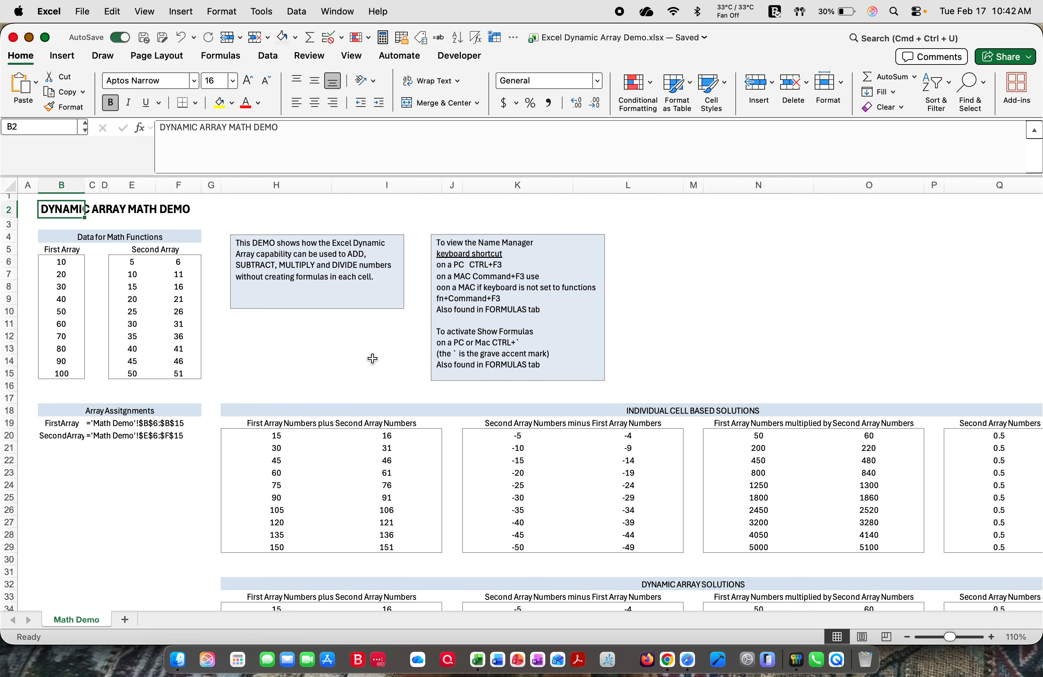
key("super+shift+5")
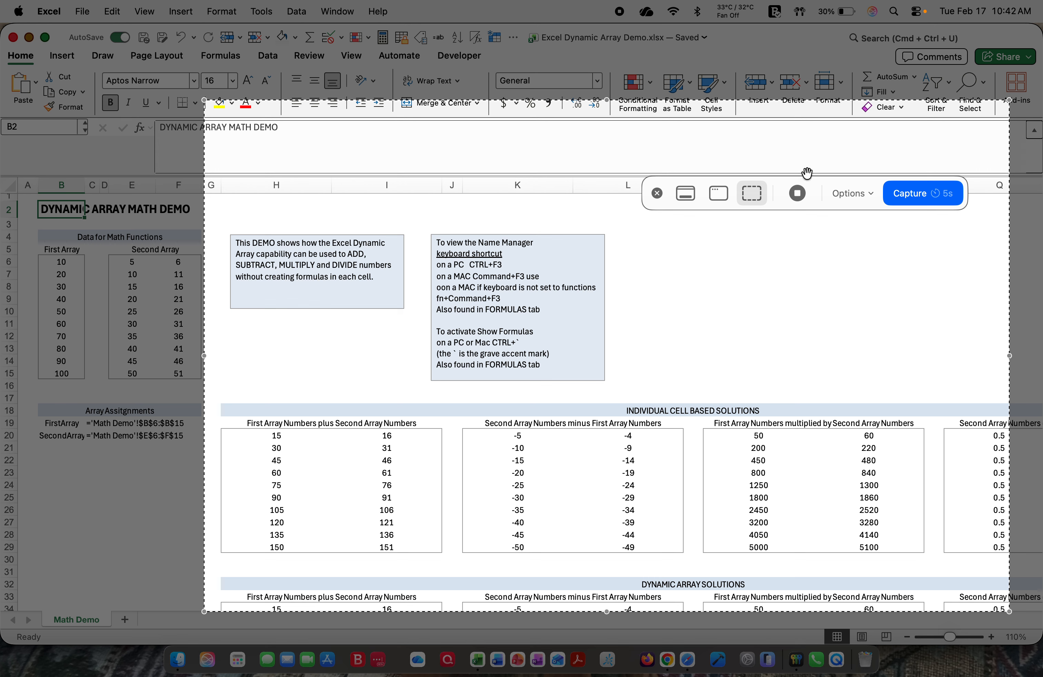